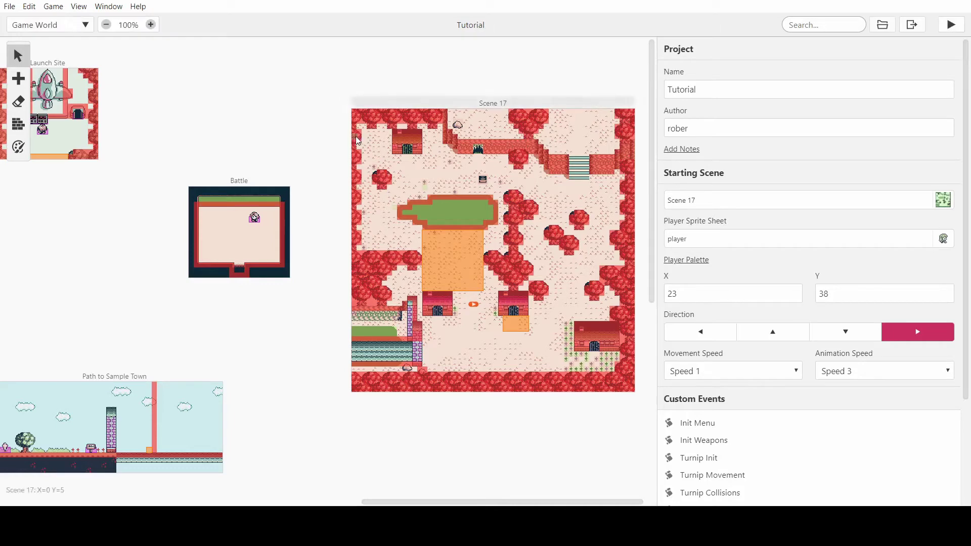
# Scroll around the Game World canvas to survey the existing scenes.
pyautogui.keyDown('ctrl'); pyautogui.scroll(-3, 258, 147); pyautogui.keyUp('ctrl')
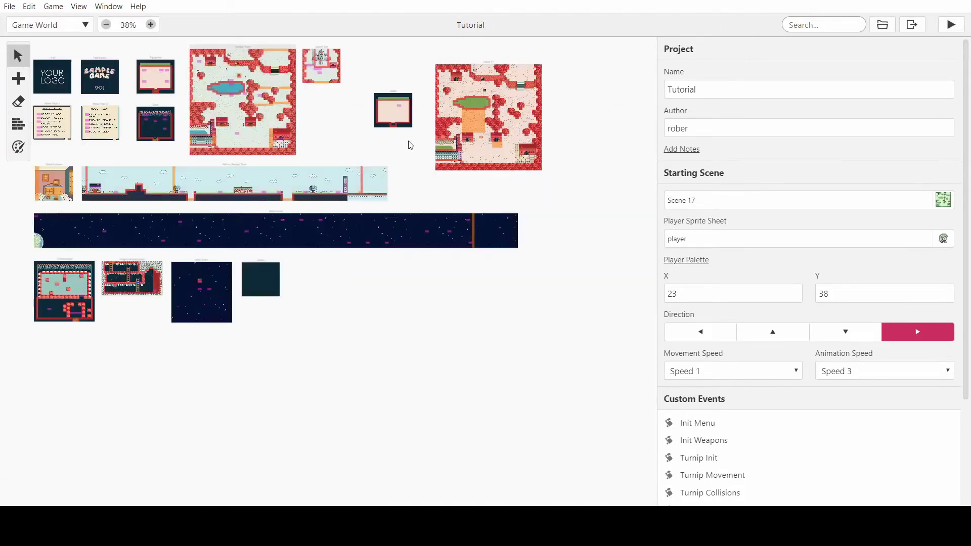
pyautogui.keyDown('ctrl'); pyautogui.scroll(3, 539, 125); pyautogui.keyUp('ctrl')
pyautogui.scroll(-4, 299, 159)
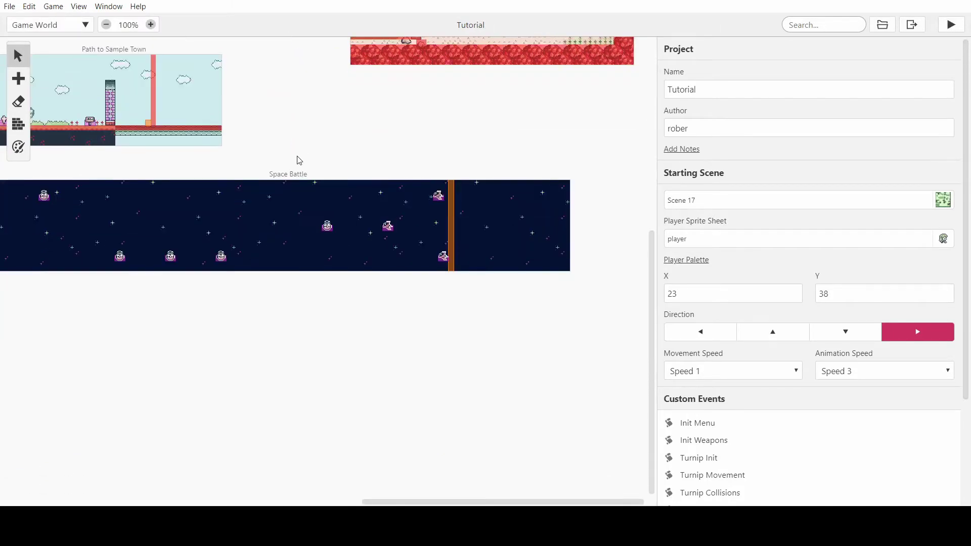
pyautogui.scroll(6, 325, 167)
pyautogui.hscroll(-4, 325, 167)
pyautogui.hscroll(-10, 324, 167)
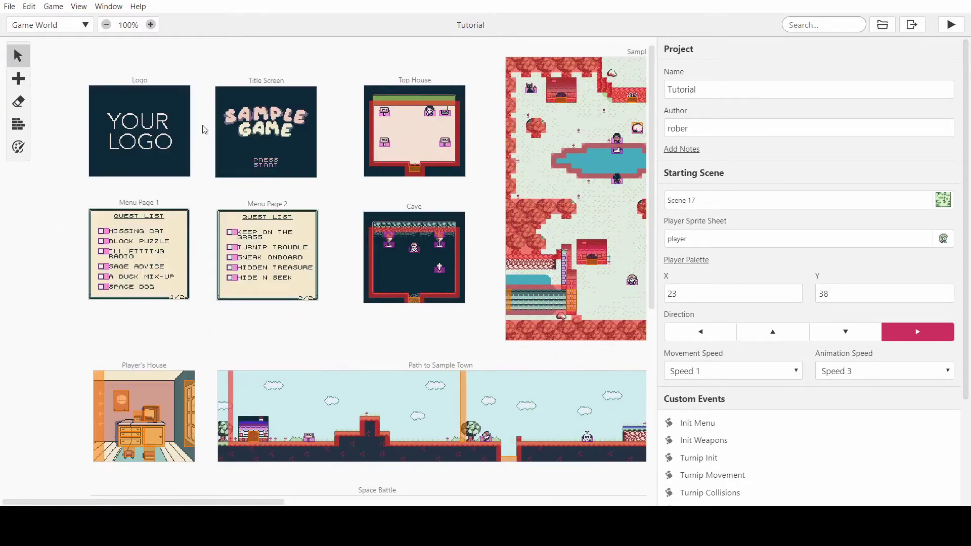
pyautogui.hscroll(7, 178, 138)
pyautogui.hscroll(7, 178, 138)
# Add a new scene to the canvas and drag it above the Battle scene.
pyautogui.click(18, 79)
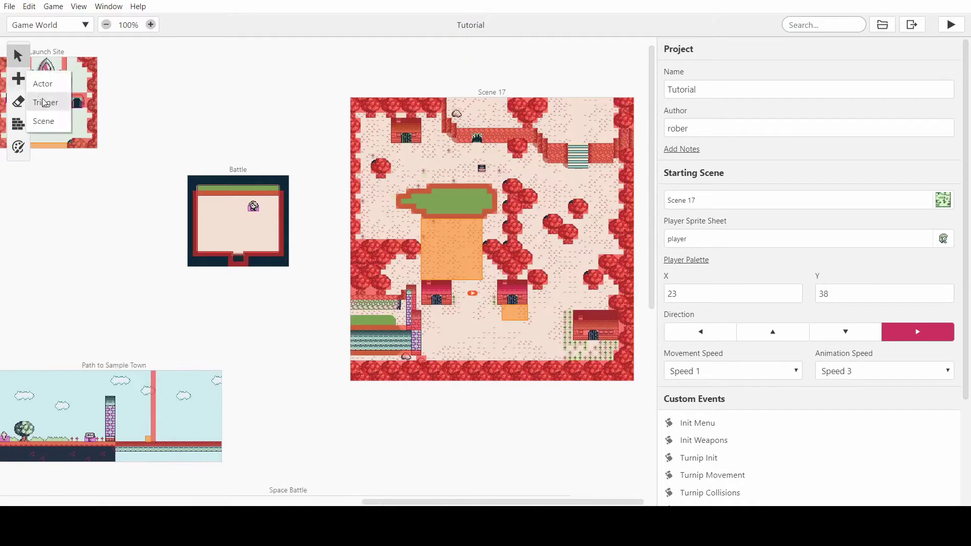
pyautogui.click(44, 121)
pyautogui.click(202, 59)
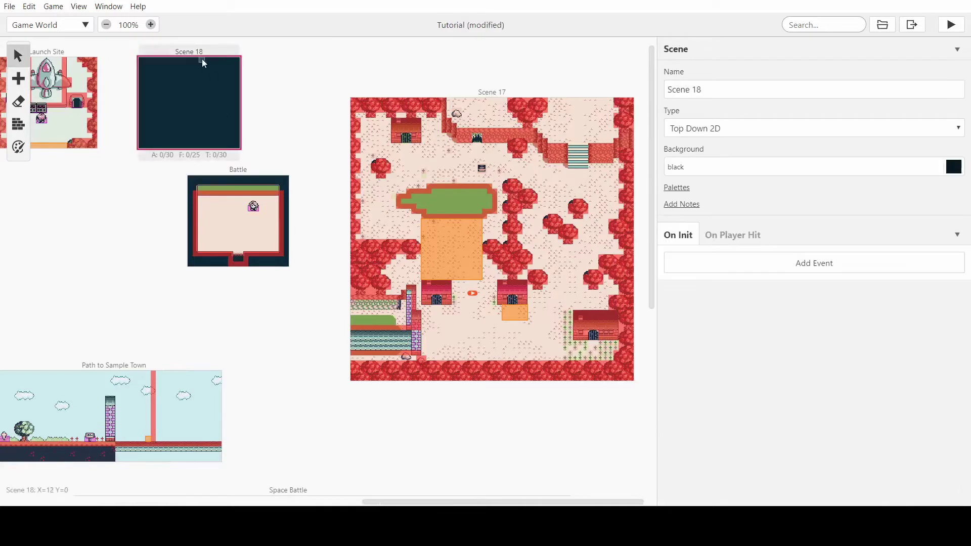
pyautogui.moveTo(202, 58); pyautogui.dragTo(269, 59)
# Set Scene 18's background to logo and nudge it into place above Battle.
pyautogui.click(718, 167)
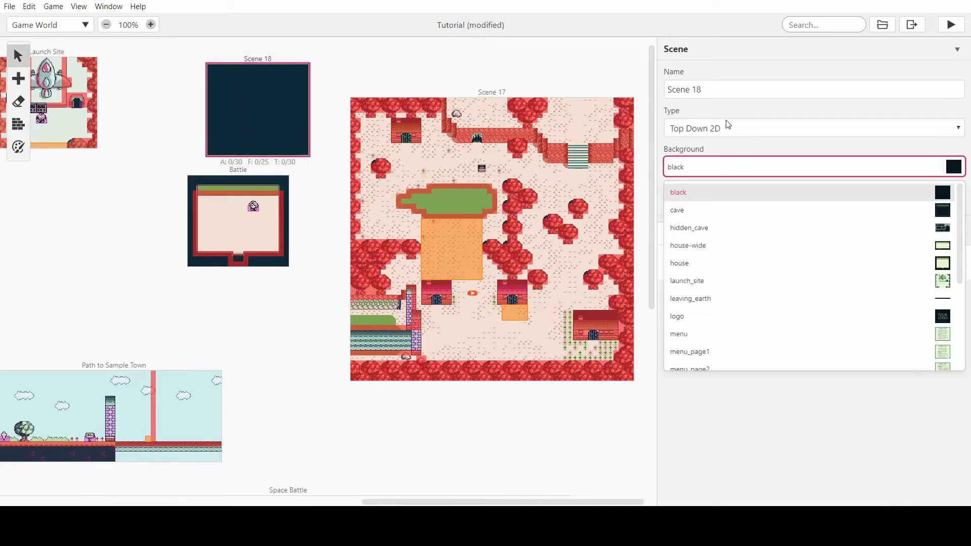
pyautogui.write('lo')
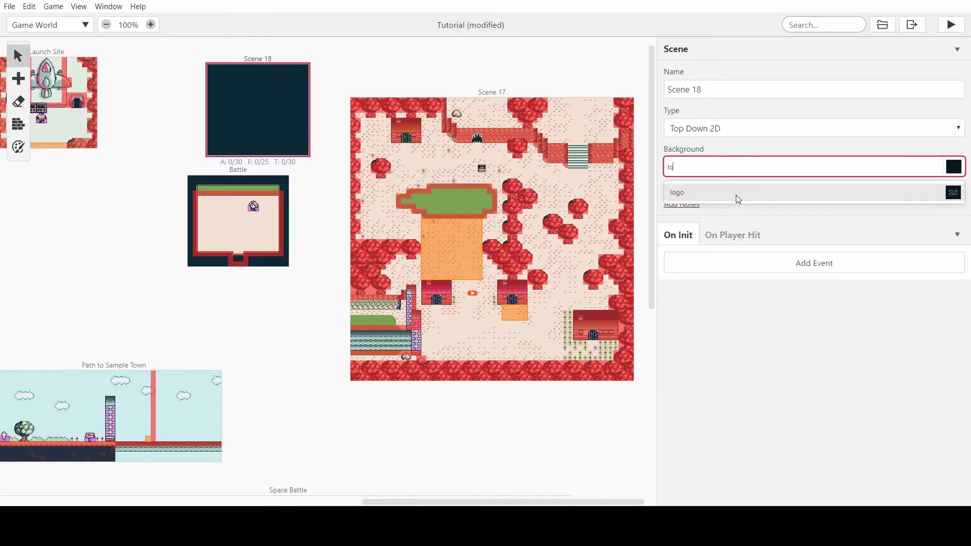
pyautogui.click(736, 195)
pyautogui.moveTo(240, 64); pyautogui.dragTo(226, 59)
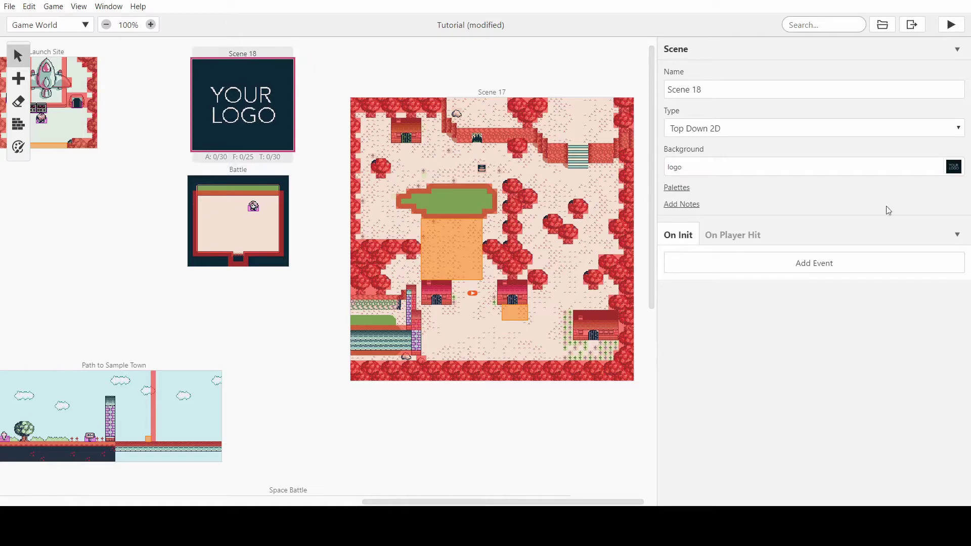
# Add a Variable: Math Functions event to Scene 18's On Init script.
pyautogui.click(757, 267)
pyautogui.write('set')
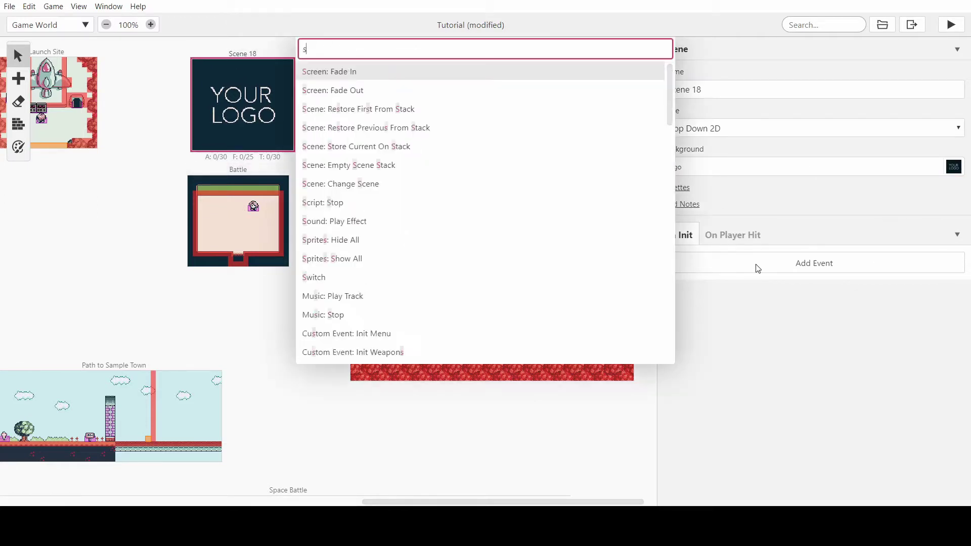
pyautogui.press('BackSpace')
pyautogui.press('BackSpace')
pyautogui.press('BackSpace')
pyautogui.write('math')
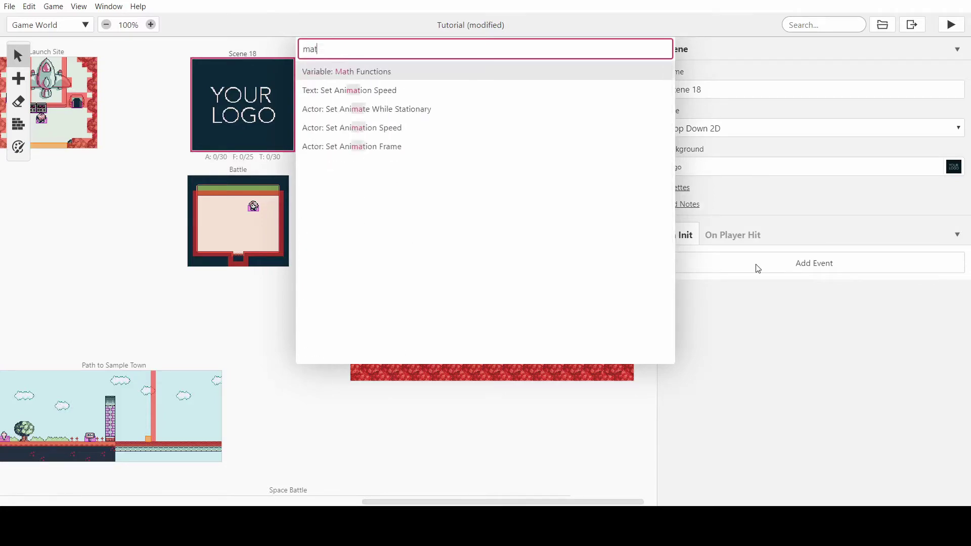
pyautogui.press('Return')
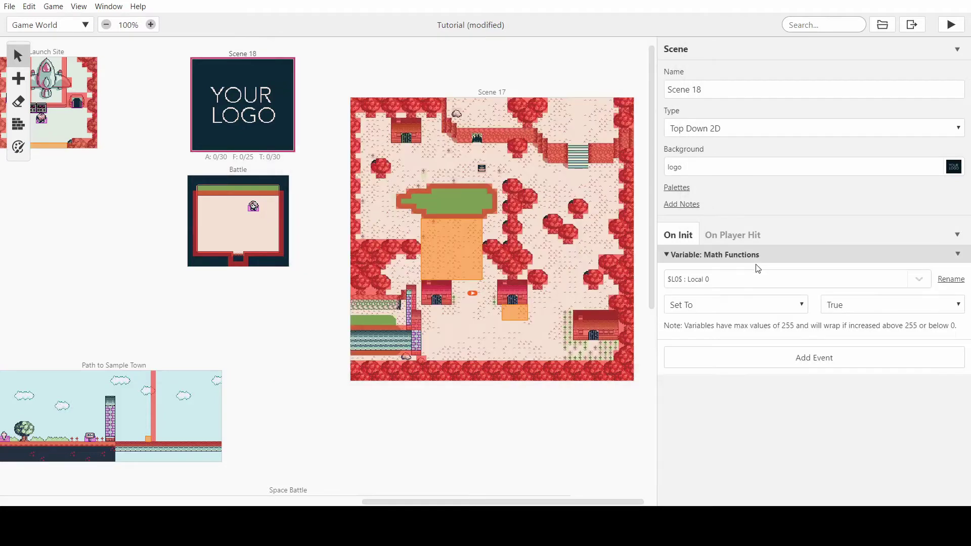
# Point the Math Functions event at $19$ Player Health, then select the Battle scene.
pyautogui.click(732, 283)
pyautogui.write('pl')
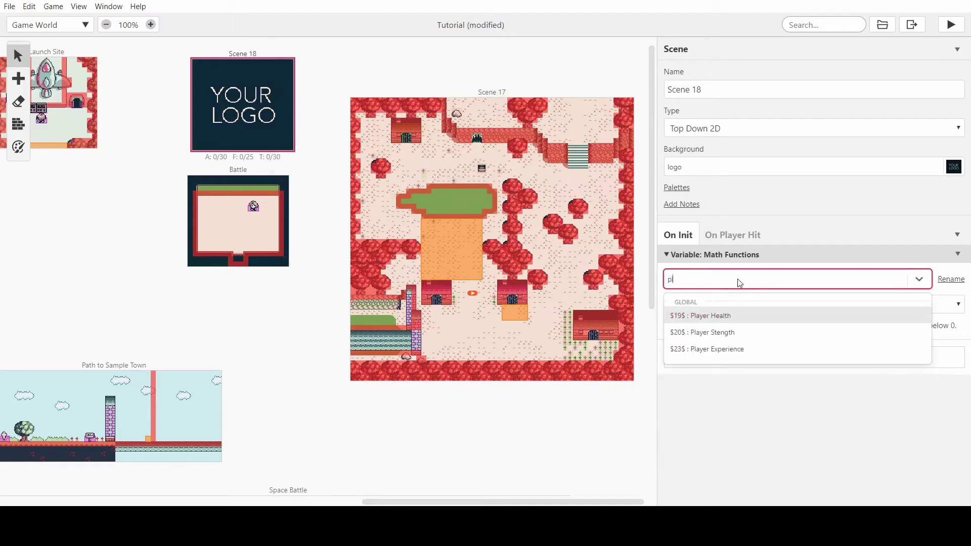
pyautogui.click(744, 316)
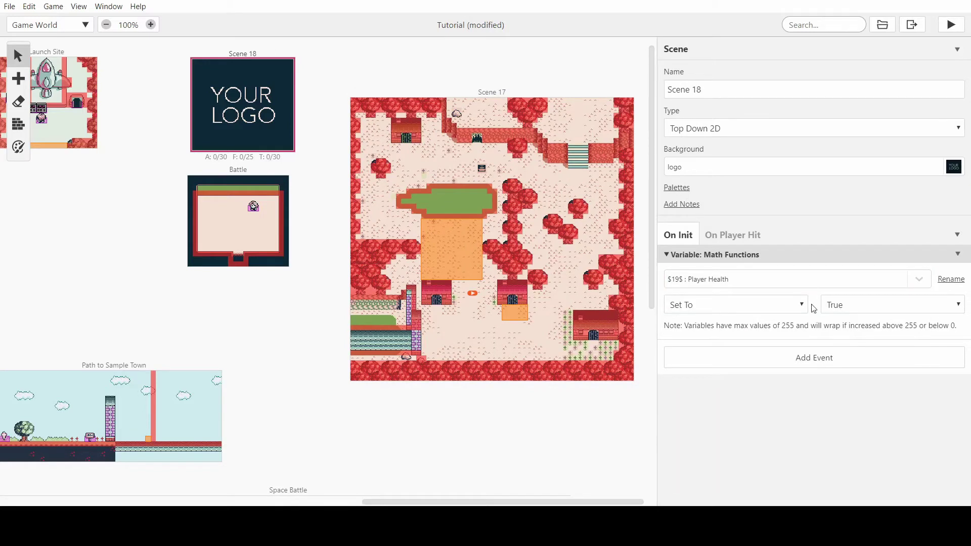
pyautogui.click(263, 216)
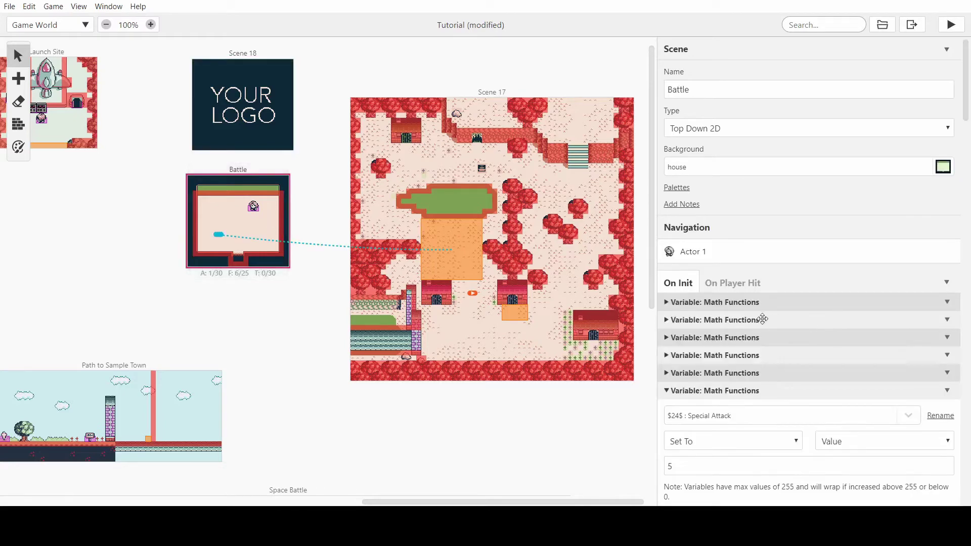
# Expand and review Battle's Player Health, Strength, Experience and Enemy Health, Strength events.
pyautogui.click(757, 302)
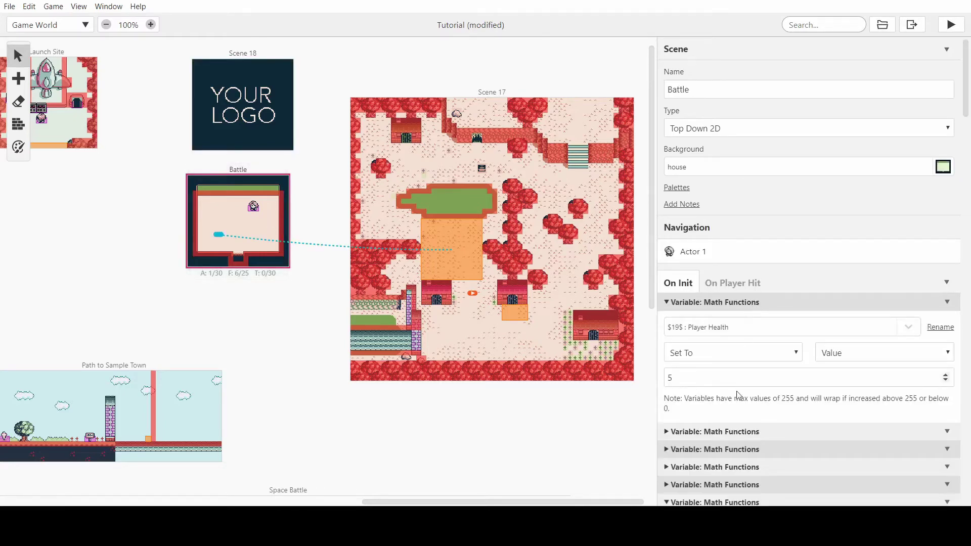
pyautogui.click(722, 432)
pyautogui.scroll(-3, 777, 330)
pyautogui.scroll(-3, 753, 318)
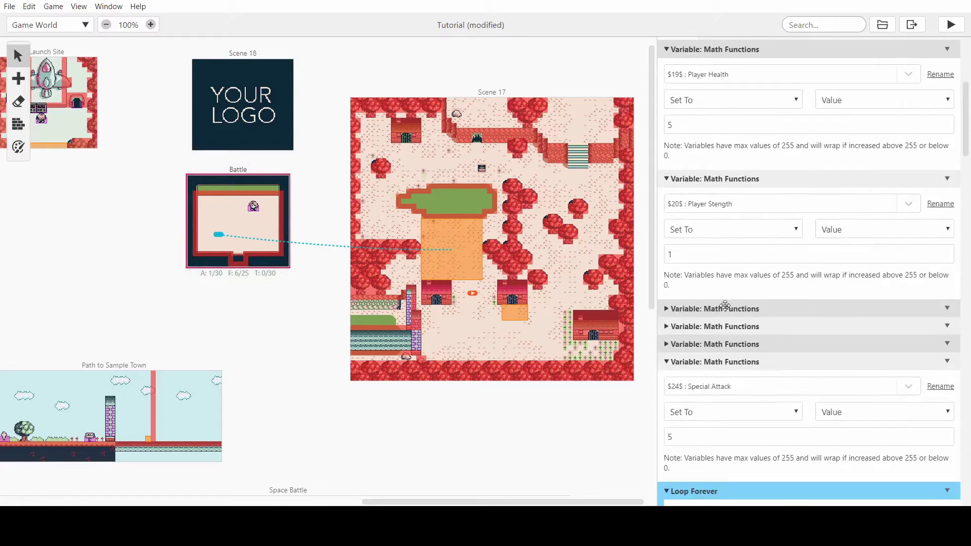
pyautogui.click(728, 309)
pyautogui.scroll(-3, 752, 316)
pyautogui.click(751, 314)
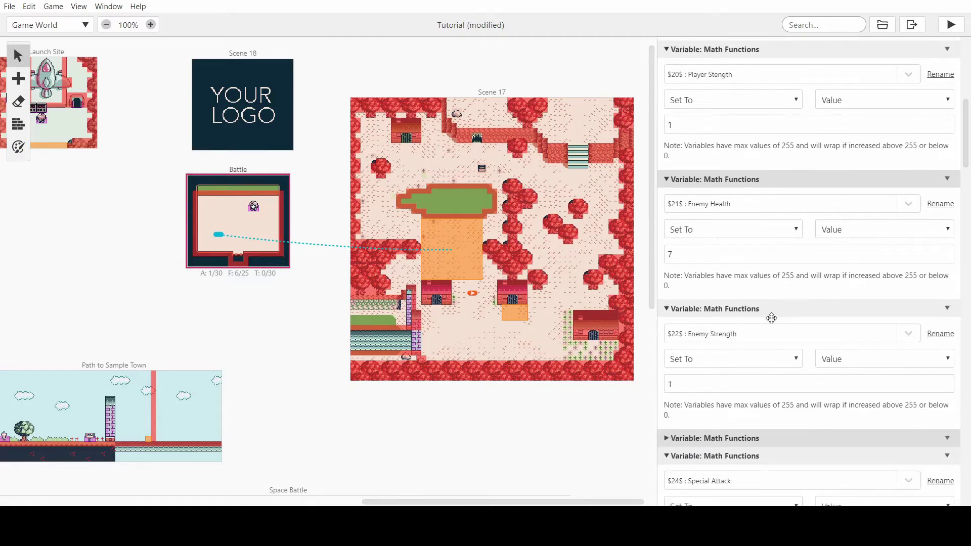
pyautogui.scroll(-3, 769, 319)
pyautogui.click(748, 314)
pyautogui.scroll(-2, 747, 308)
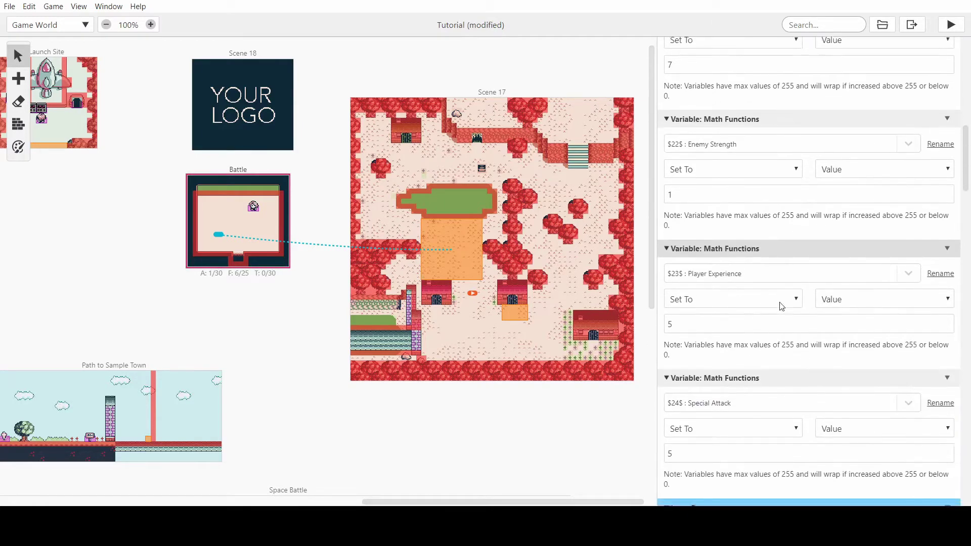
pyautogui.scroll(-2, 780, 303)
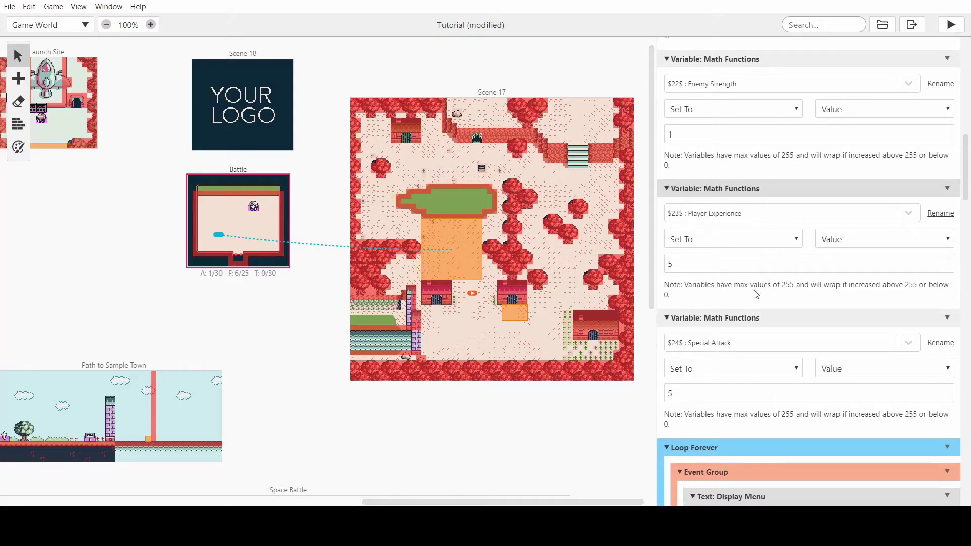
pyautogui.scroll(-1, 733, 260)
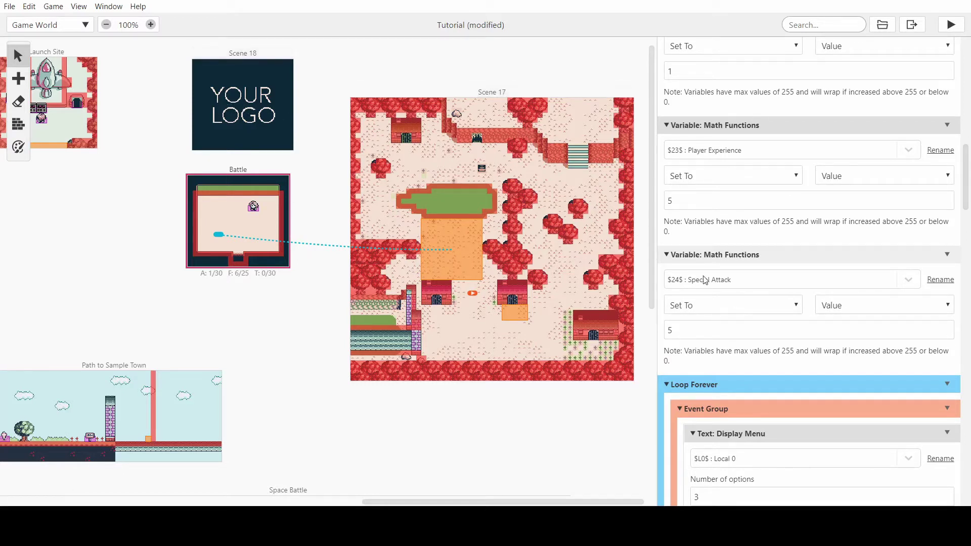
pyautogui.scroll(-1, 734, 256)
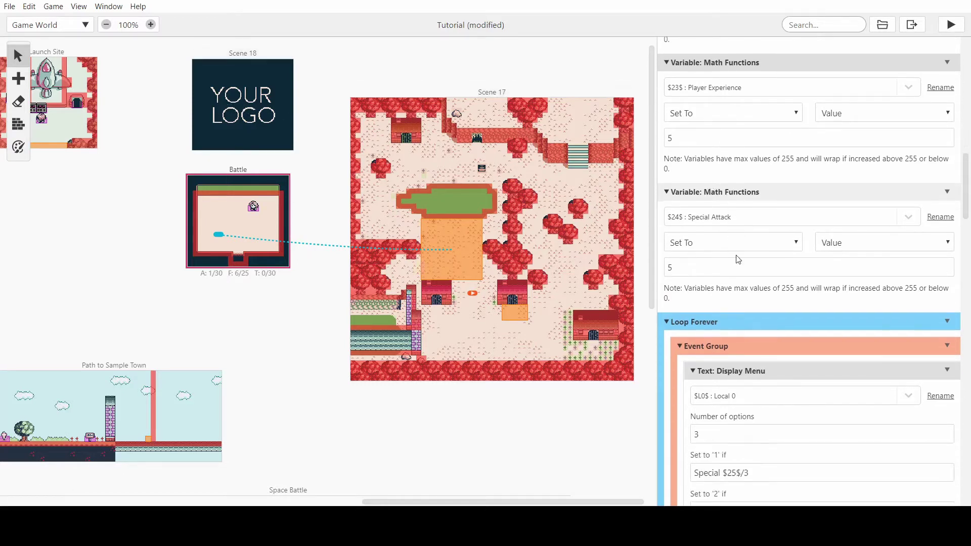
pyautogui.scroll(1, 741, 204)
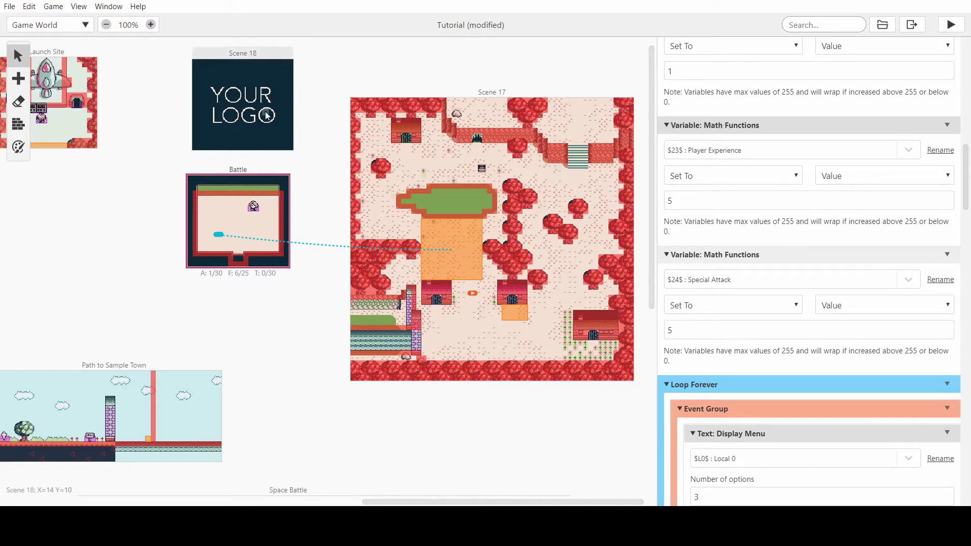
pyautogui.scroll(10, 843, 201)
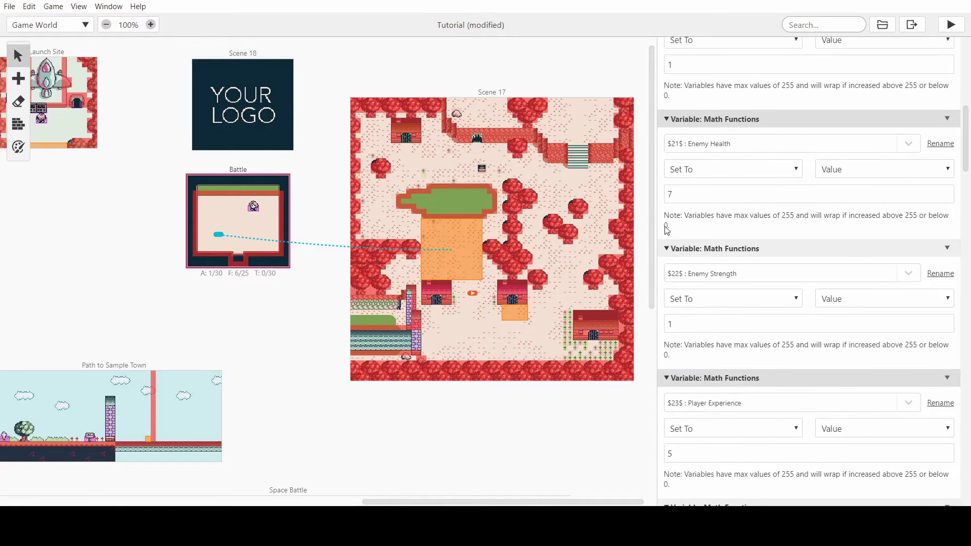
pyautogui.scroll(-1, 842, 201)
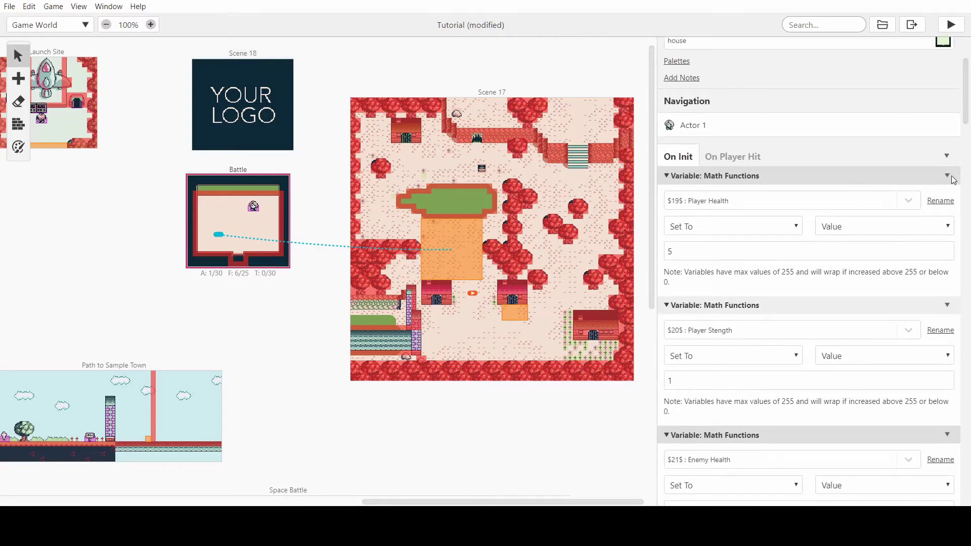
# Copy Battle's Player Health stat event and return to Scene 18.
pyautogui.click(947, 175)
pyautogui.click(911, 232)
pyautogui.click(243, 104)
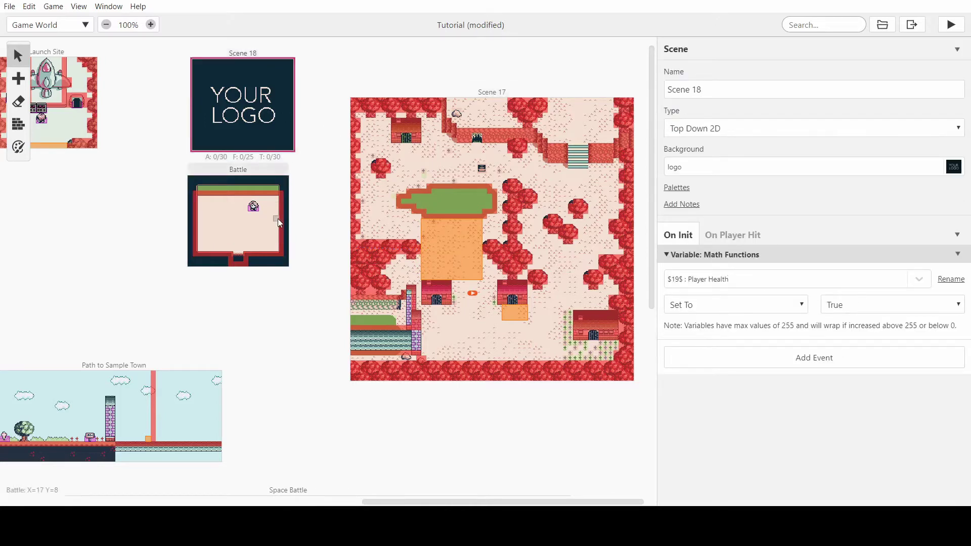
pyautogui.hotkey('ctrl', 'v')
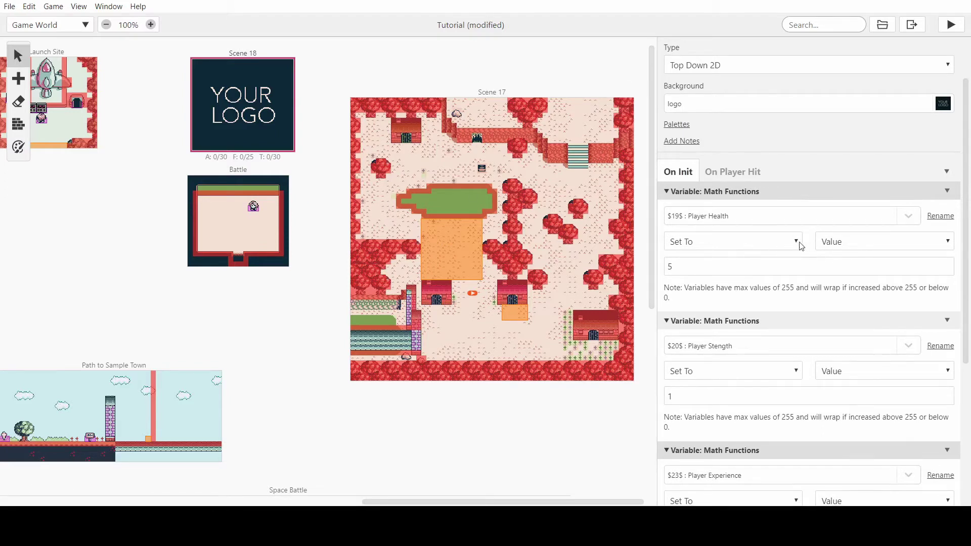
pyautogui.scroll(-2, 426, 177)
pyautogui.scroll(-3, 763, 223)
pyautogui.scroll(3, 584, 248)
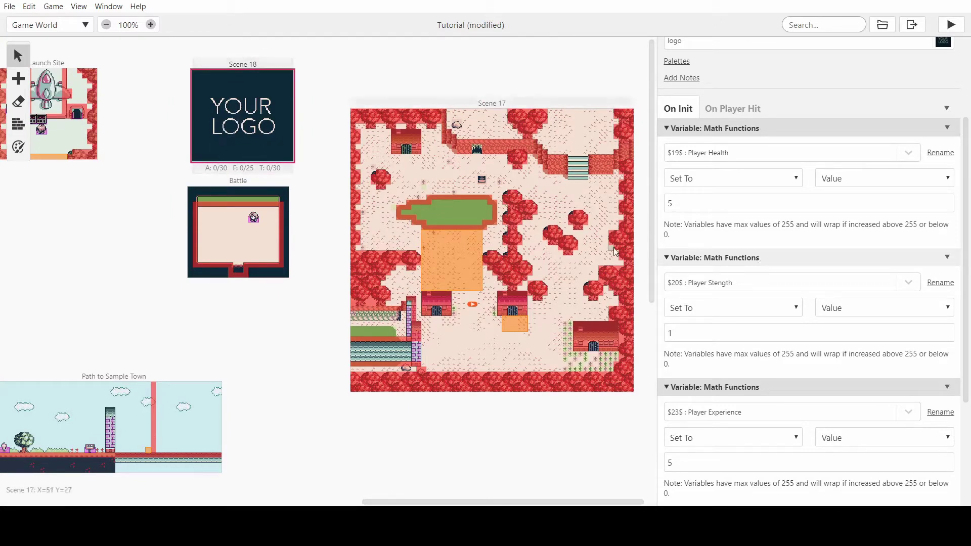
pyautogui.scroll(-3, 751, 253)
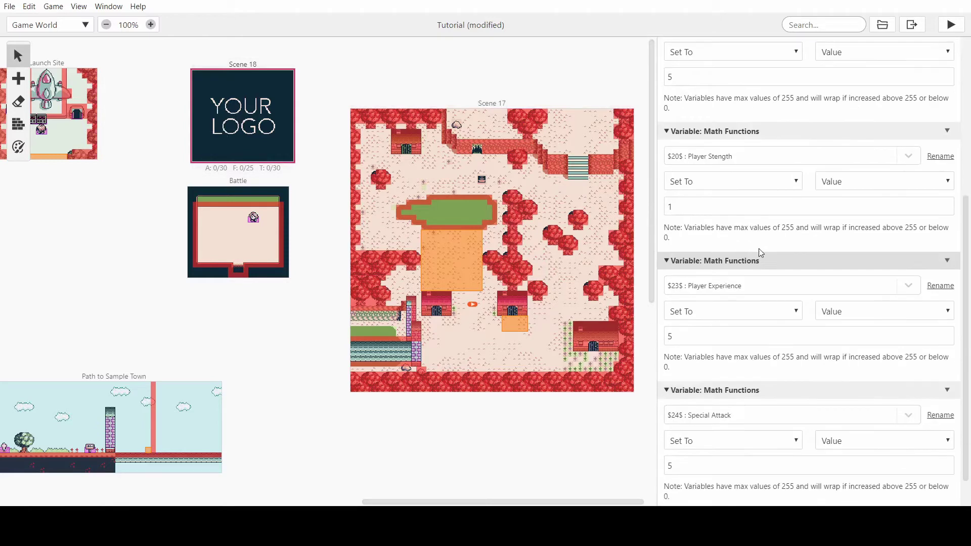
pyautogui.scroll(1, 764, 205)
pyautogui.scroll(-2, 770, 197)
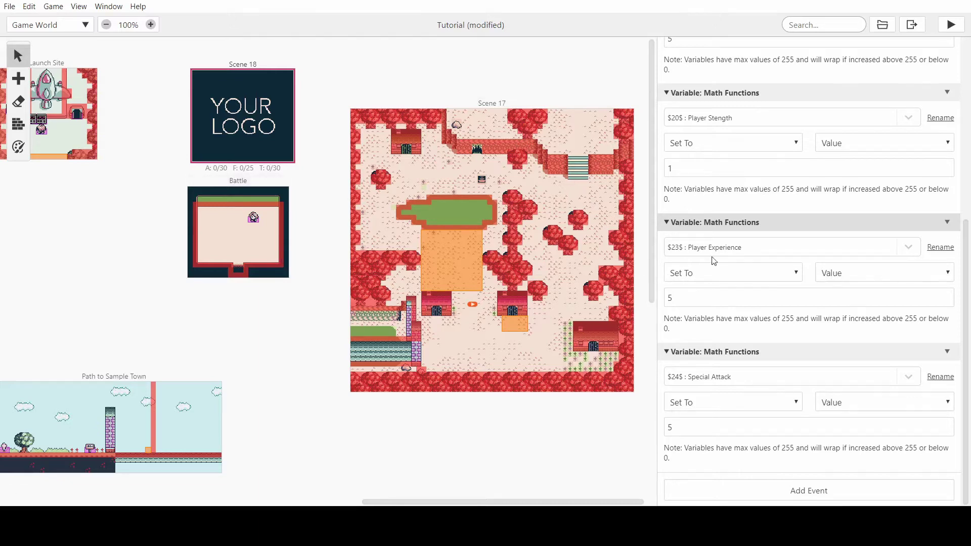
pyautogui.scroll(5, 713, 256)
pyautogui.scroll(-4, 786, 279)
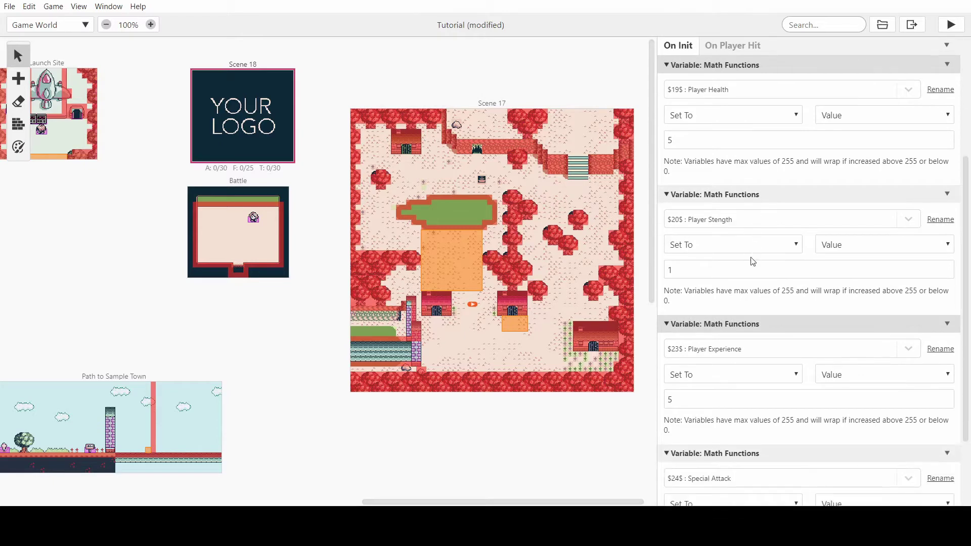
# Delete the Player Health and Player Strength events from the Battle scene.
pyautogui.click(206, 237)
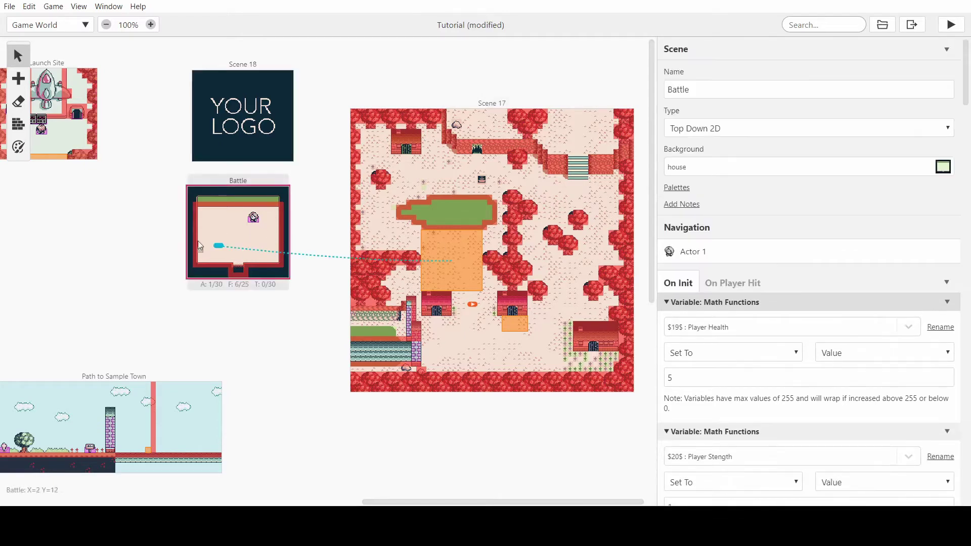
pyautogui.scroll(-3, 872, 287)
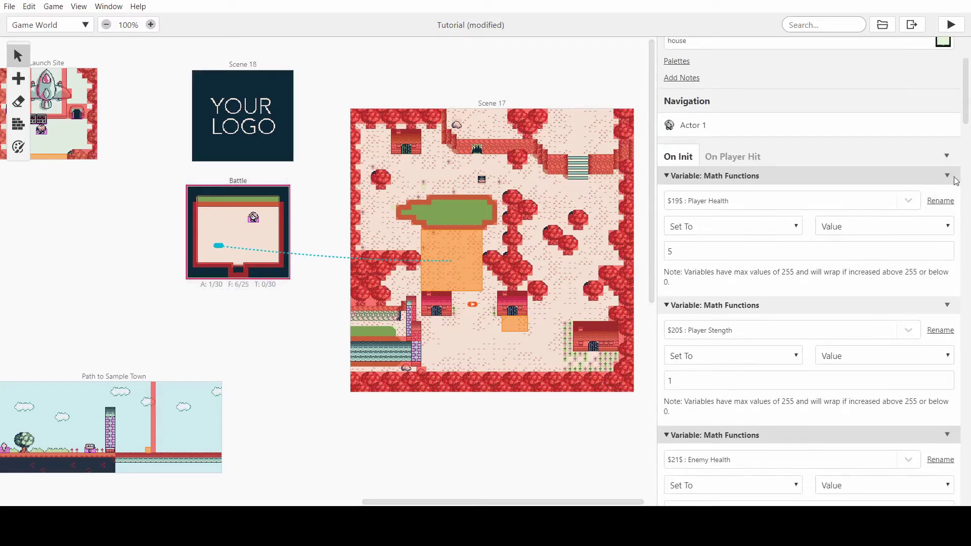
pyautogui.click(947, 176)
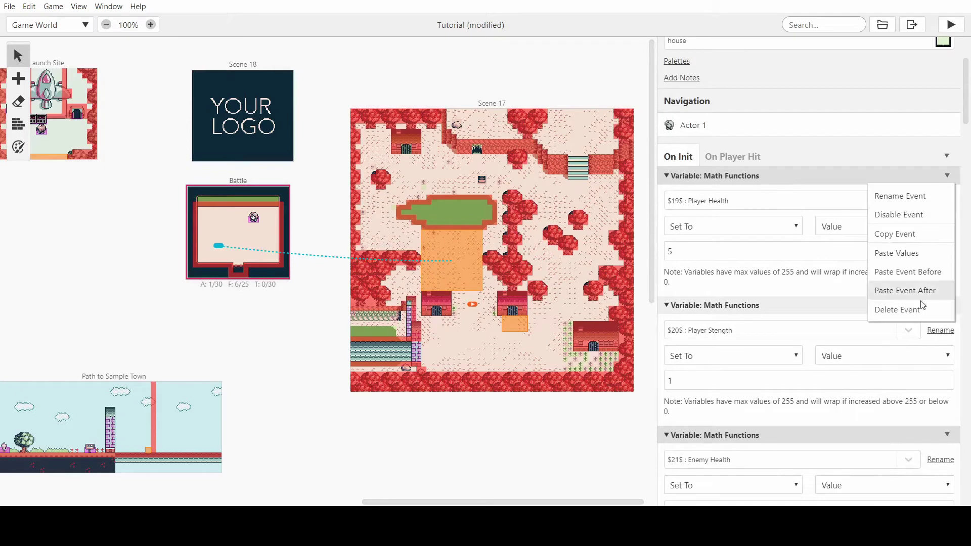
pyautogui.click(897, 309)
pyautogui.scroll(-2, 809, 219)
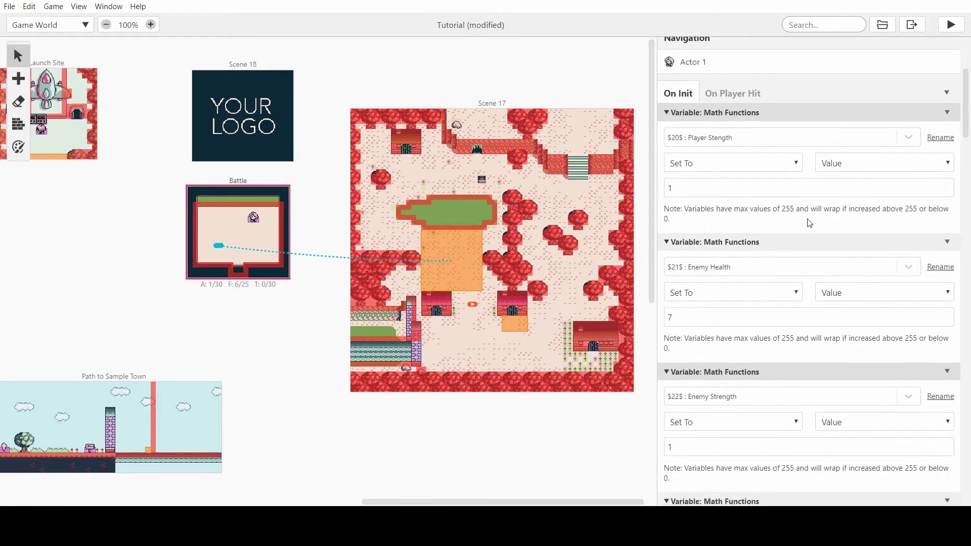
pyautogui.click(948, 112)
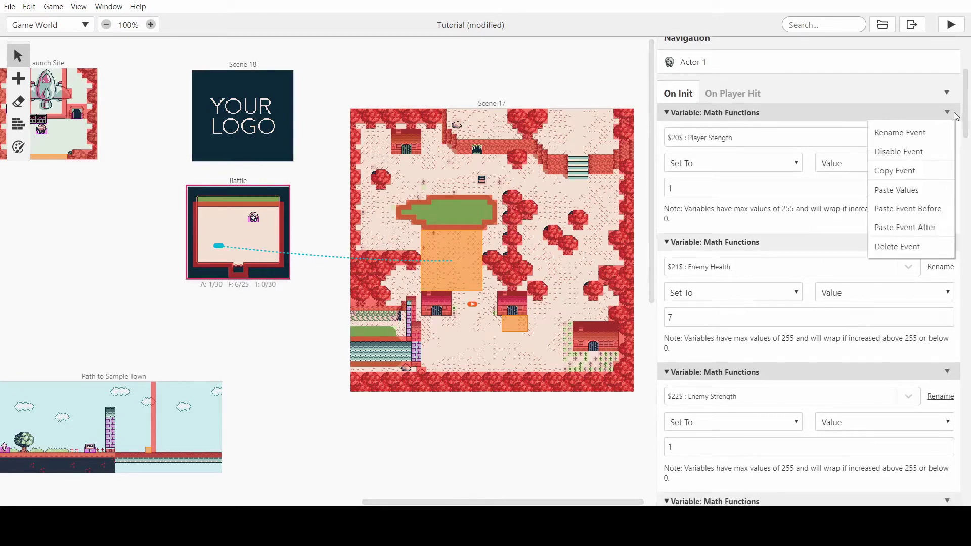
pyautogui.click(925, 244)
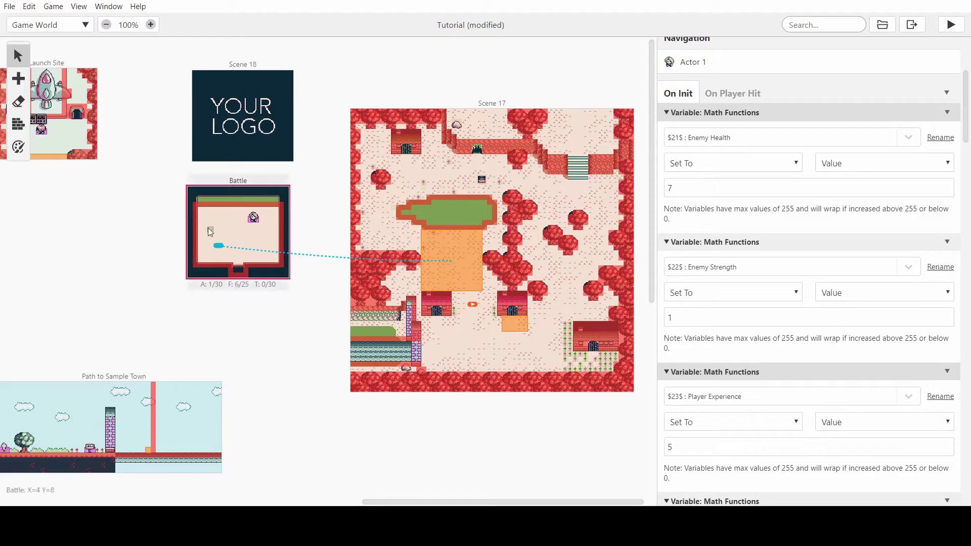
# Delete Battle's Player Experience and Special Attack events, then select Scene 18.
pyautogui.scroll(-3, 764, 275)
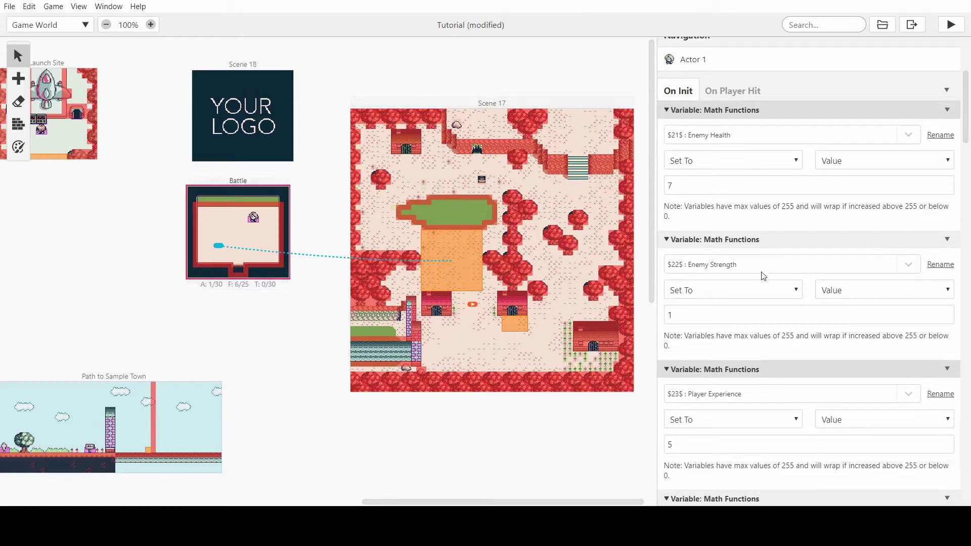
pyautogui.scroll(3, 753, 154)
pyautogui.scroll(-3, 754, 155)
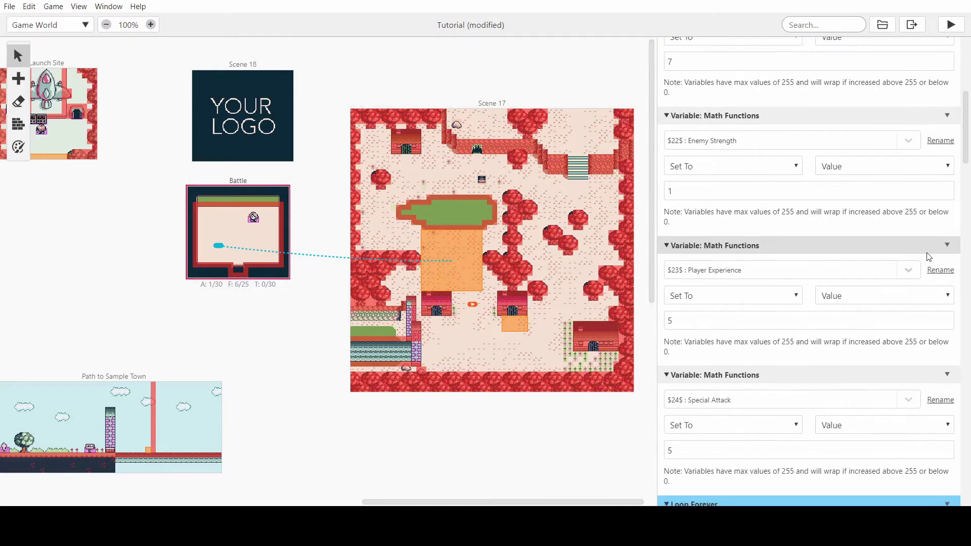
pyautogui.click(946, 245)
pyautogui.click(903, 379)
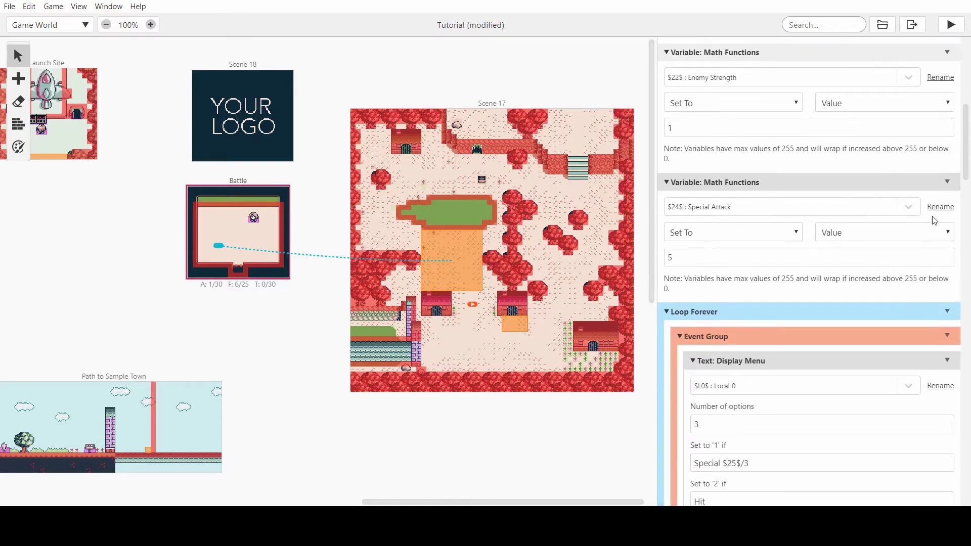
pyautogui.click(946, 182)
pyautogui.click(907, 315)
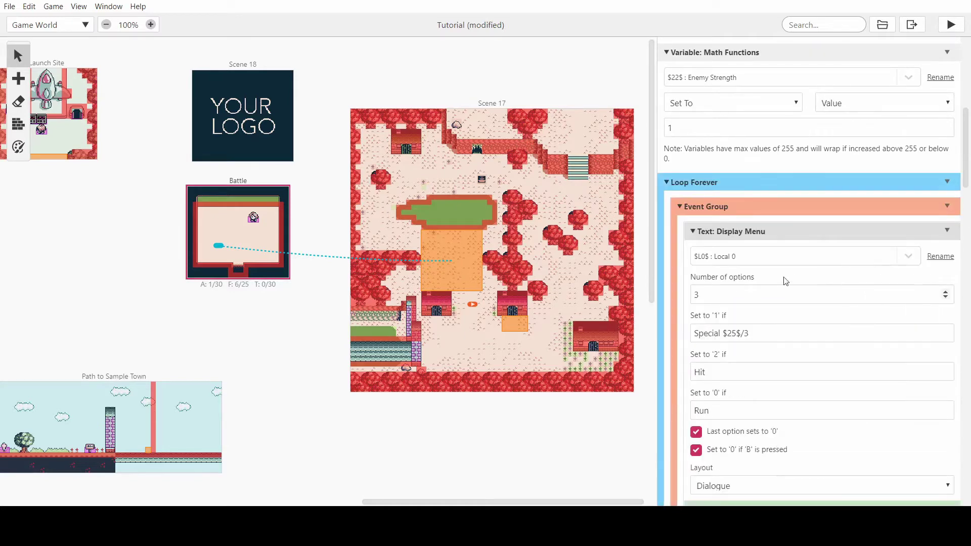
pyautogui.scroll(6, 757, 273)
pyautogui.click(242, 117)
# Move the player start position into Scene 18 and collapse its four stat events.
pyautogui.scroll(-10, 809, 303)
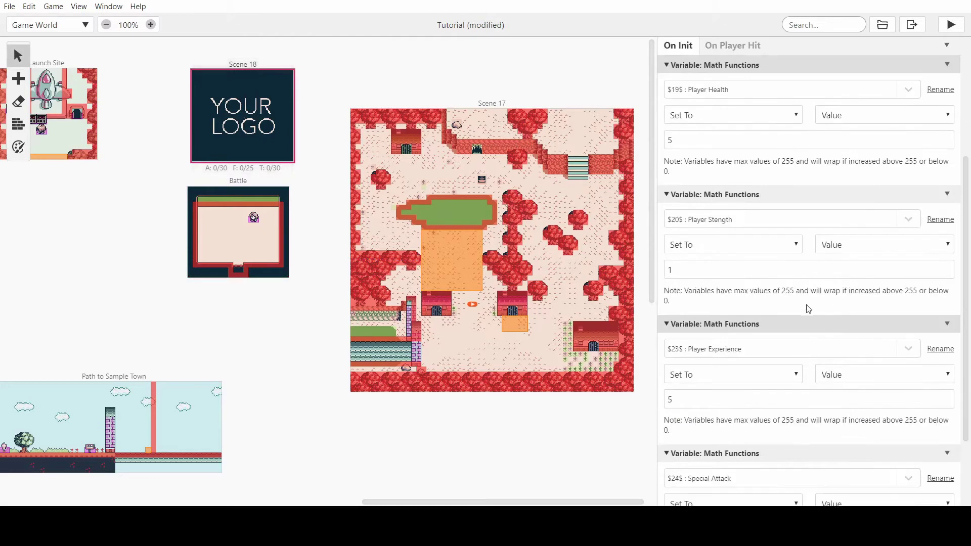
pyautogui.moveTo(471, 304)
pyautogui.mouseDown()
pyautogui.moveTo(255, 154)
pyautogui.moveTo(244, 120)
pyautogui.mouseUp()
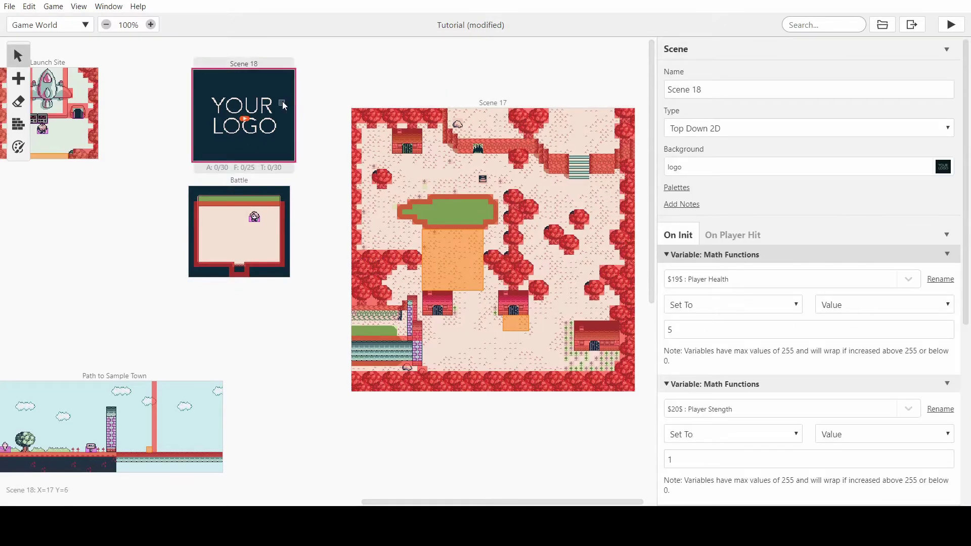
pyautogui.scroll(-3, 810, 263)
pyautogui.click(739, 130)
pyautogui.click(741, 151)
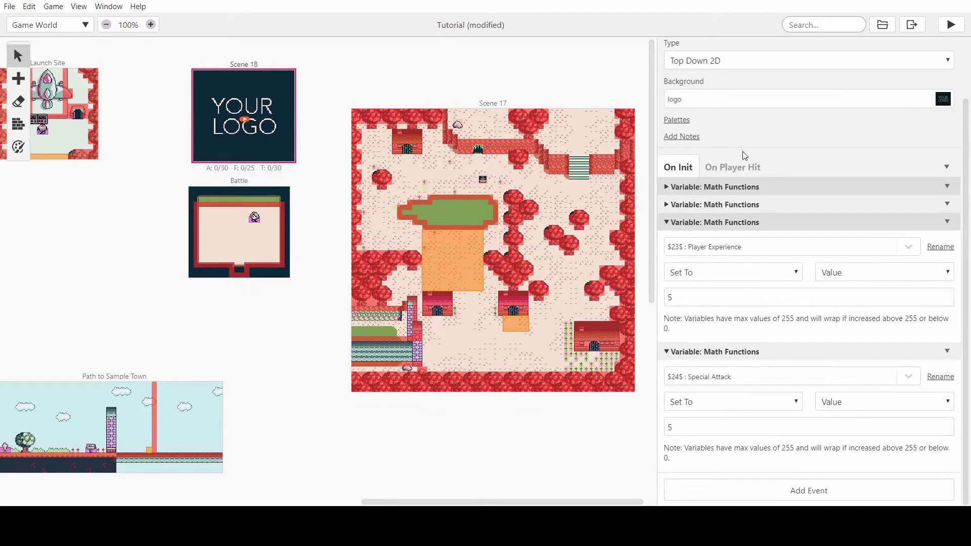
pyautogui.click(721, 232)
pyautogui.click(721, 305)
# Add an Actor: Hide event for the Player at the top of the On Init script.
pyautogui.click(763, 336)
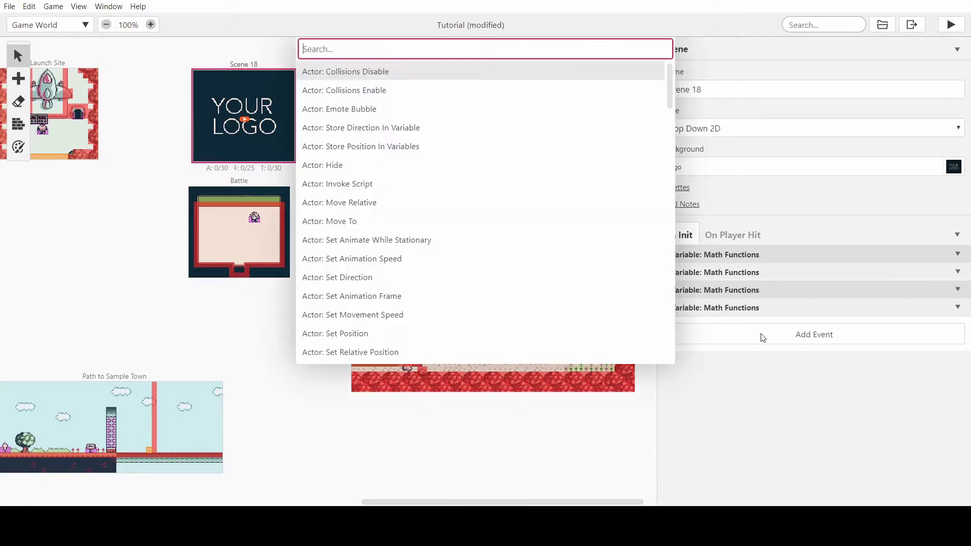
pyautogui.write('hide4')
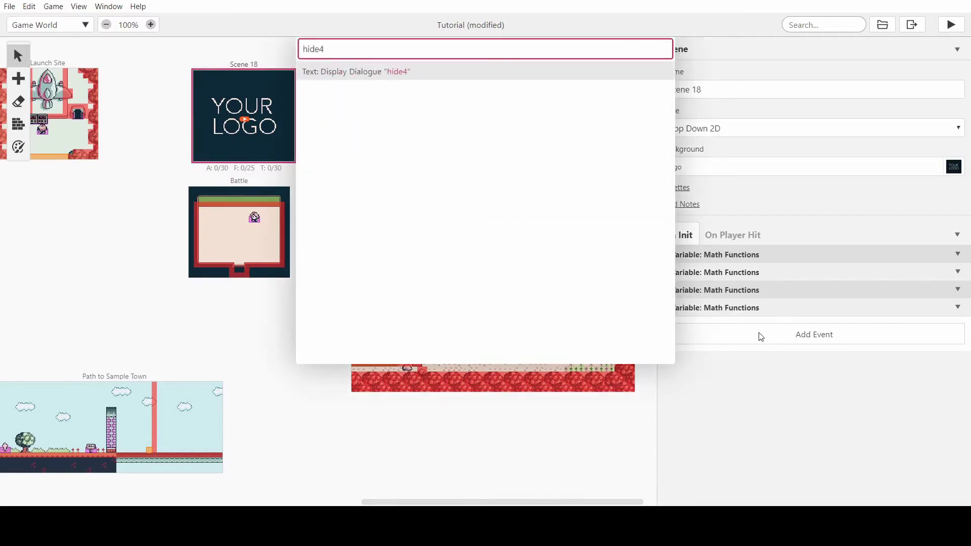
pyautogui.press('BackSpace')
pyautogui.press('Return')
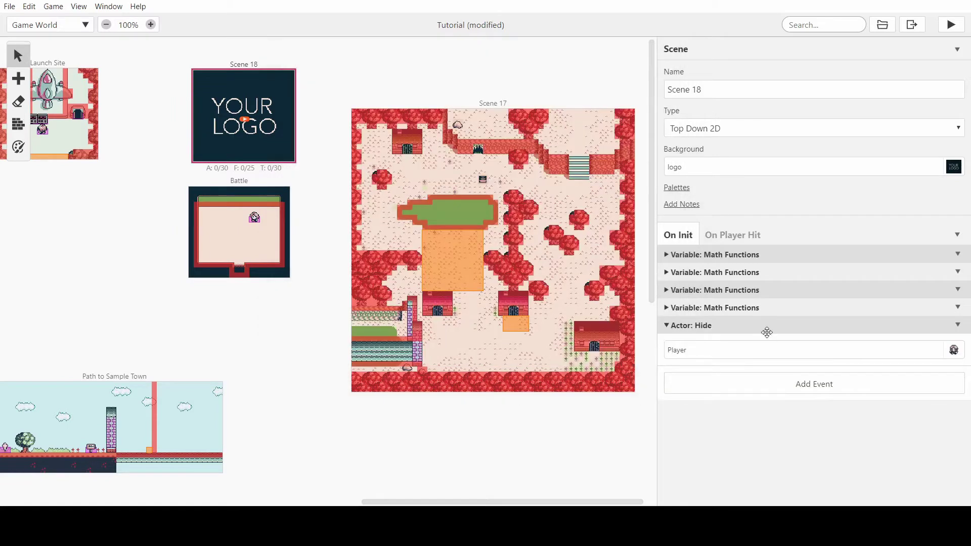
pyautogui.moveTo(767, 332); pyautogui.dragTo(776, 252)
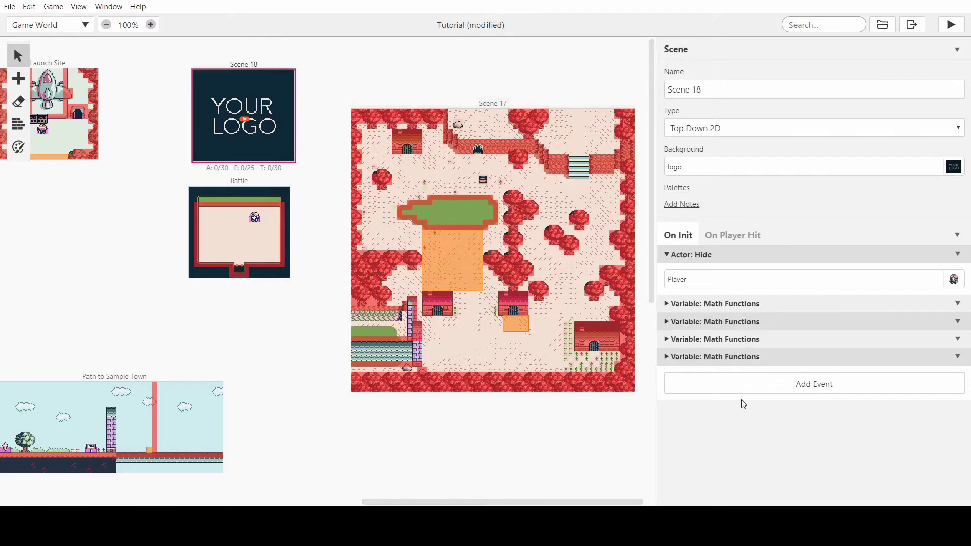
pyautogui.click(743, 305)
pyautogui.click(741, 302)
# Append a Scene: Change Scene event targeting Scene 17 at X 25, Y 46.
pyautogui.click(759, 388)
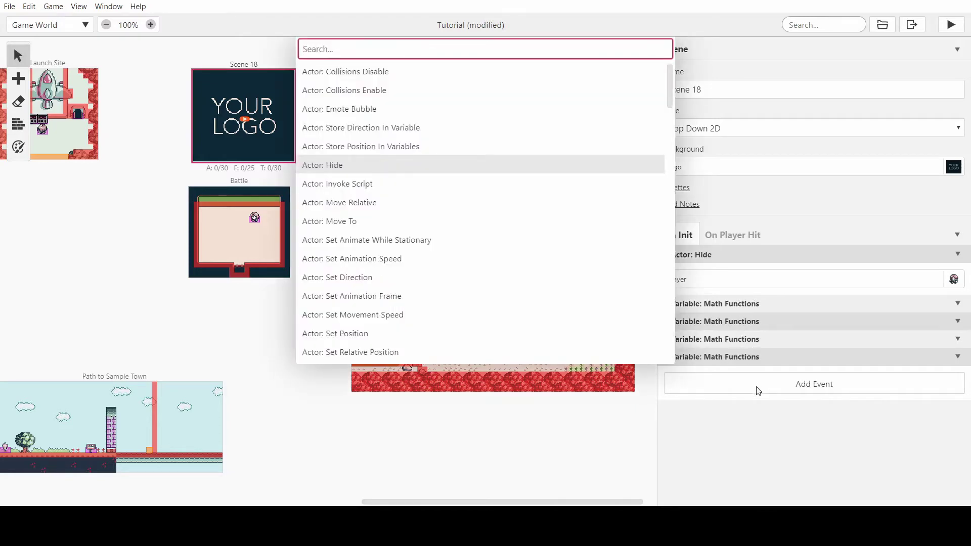
pyautogui.write('cha')
pyautogui.press('Return')
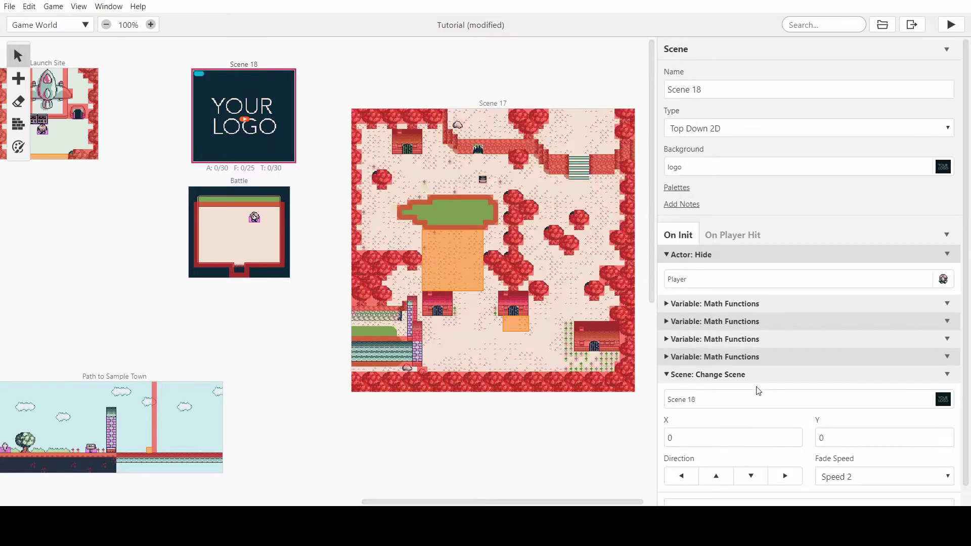
pyautogui.scroll(-2, 742, 314)
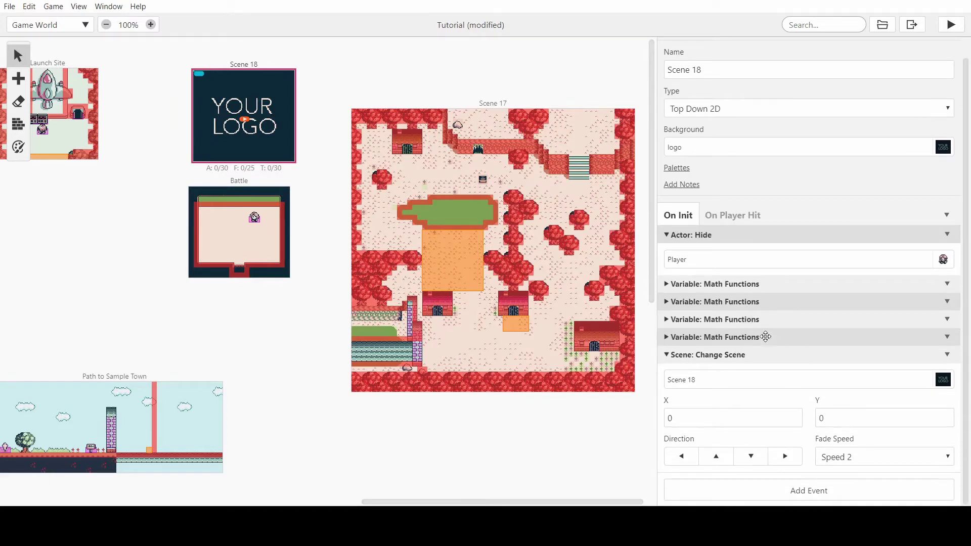
pyautogui.moveTo(198, 74)
pyautogui.mouseDown()
pyautogui.moveTo(429, 135)
pyautogui.moveTo(504, 333)
pyautogui.moveTo(490, 354)
pyautogui.moveTo(478, 341)
pyautogui.mouseUp()
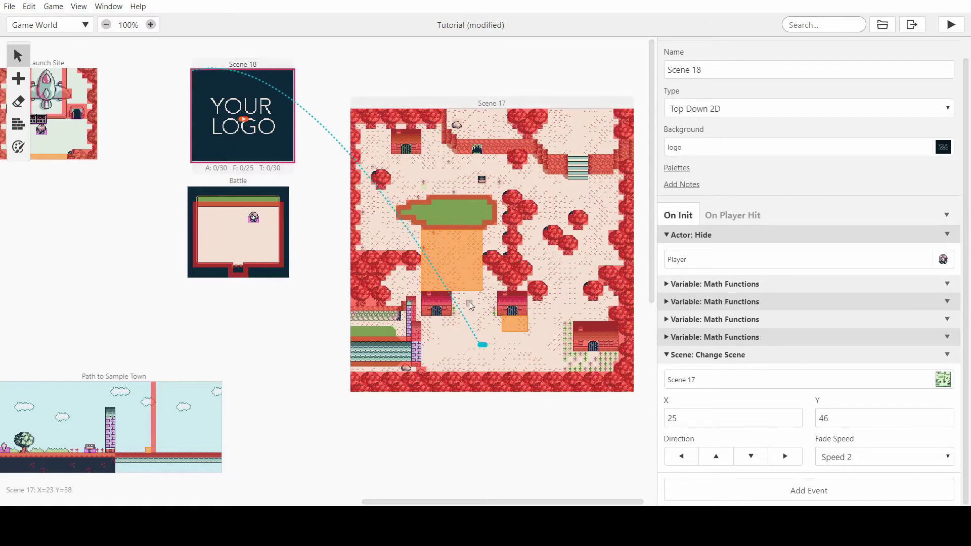
pyautogui.click(475, 318)
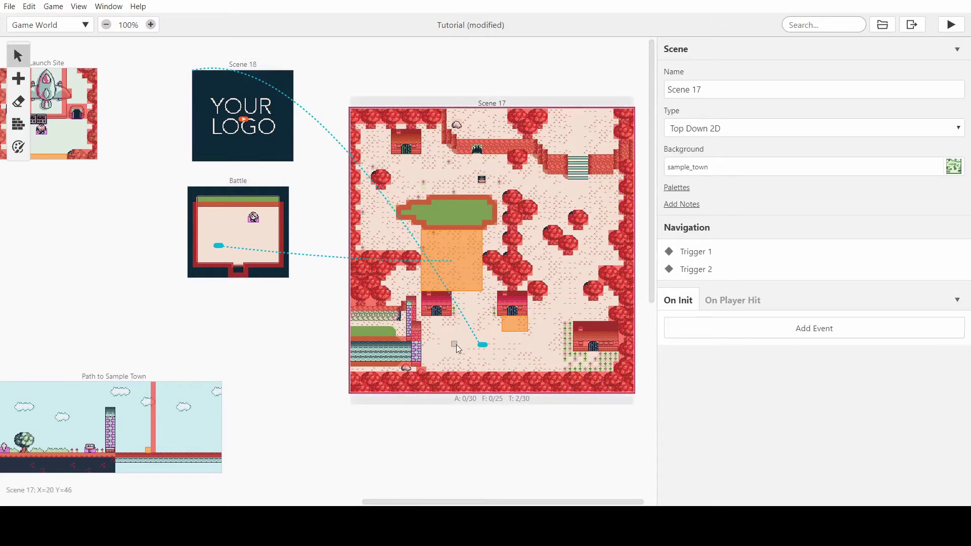
# Copy Trigger 2's Math Functions event that sets Special Attack uses to 3.
pyautogui.click(256, 148)
pyautogui.moveTo(514, 317)
pyautogui.mouseDown()
pyautogui.moveTo(529, 327)
pyautogui.moveTo(504, 323)
pyautogui.mouseUp()
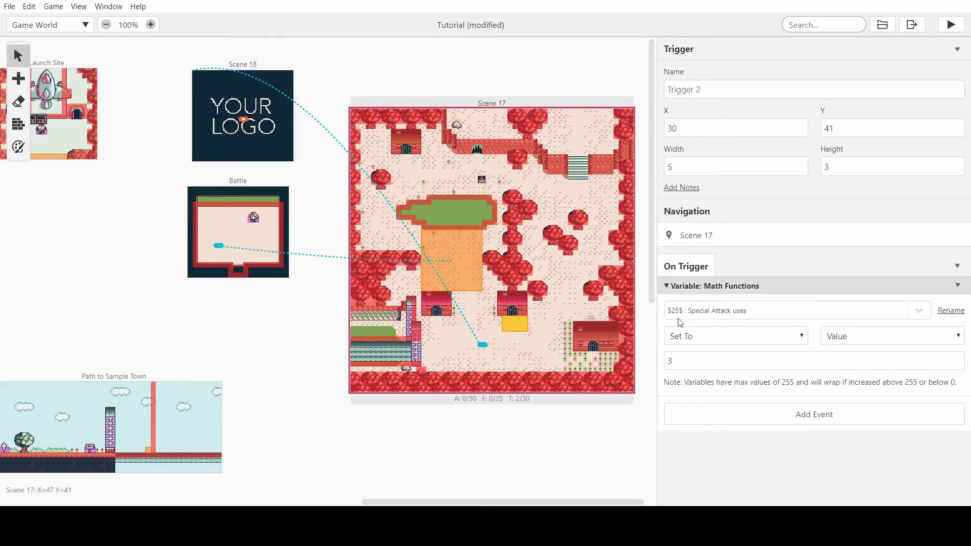
pyautogui.click(956, 286)
pyautogui.click(905, 341)
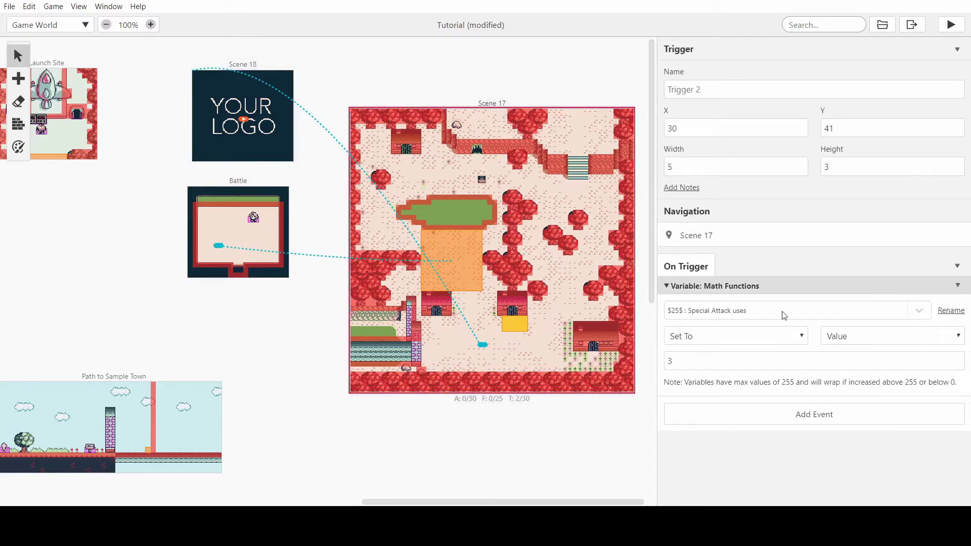
# Paste the Special Attack uses event into Scene 18's script above the Change Scene event.
pyautogui.click(260, 143)
pyautogui.scroll(-1, 838, 311)
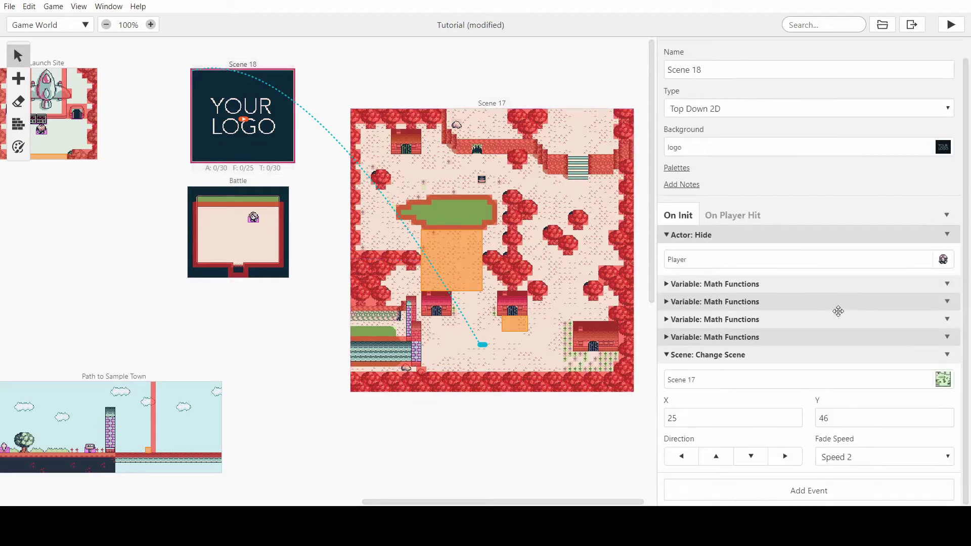
pyautogui.click(746, 348)
pyautogui.keyDown('alt'); pyautogui.click(772, 404); pyautogui.keyUp('alt')
pyautogui.moveTo(769, 400); pyautogui.dragTo(767, 376)
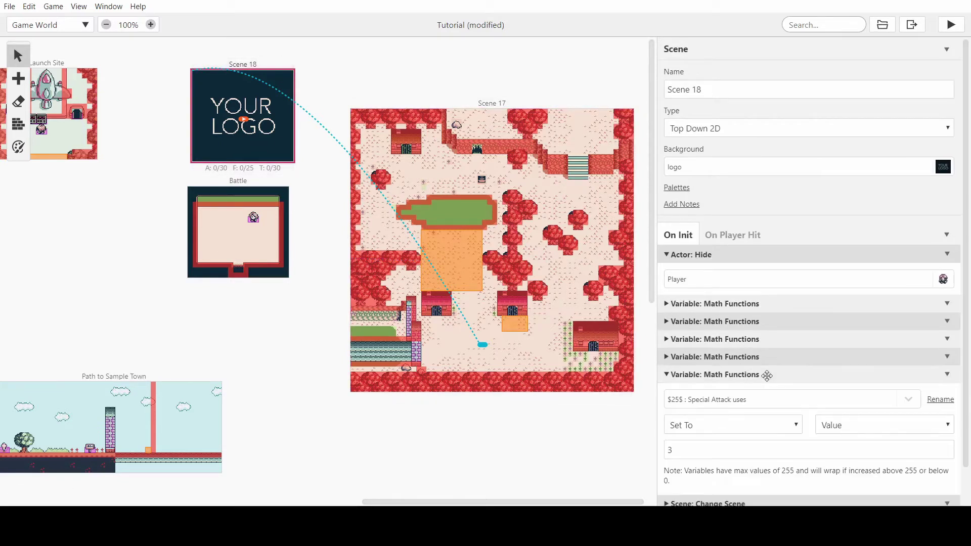
pyautogui.scroll(-1, 766, 374)
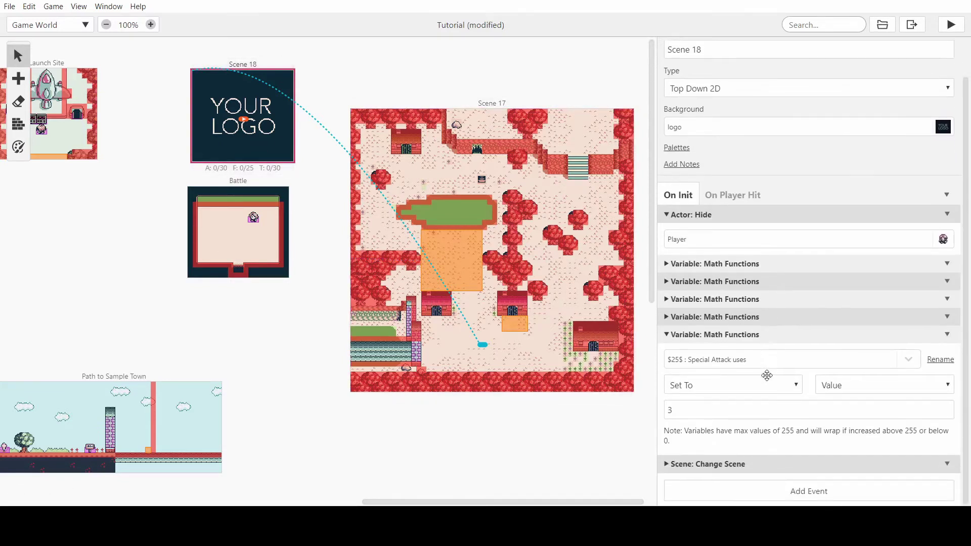
pyautogui.click(761, 333)
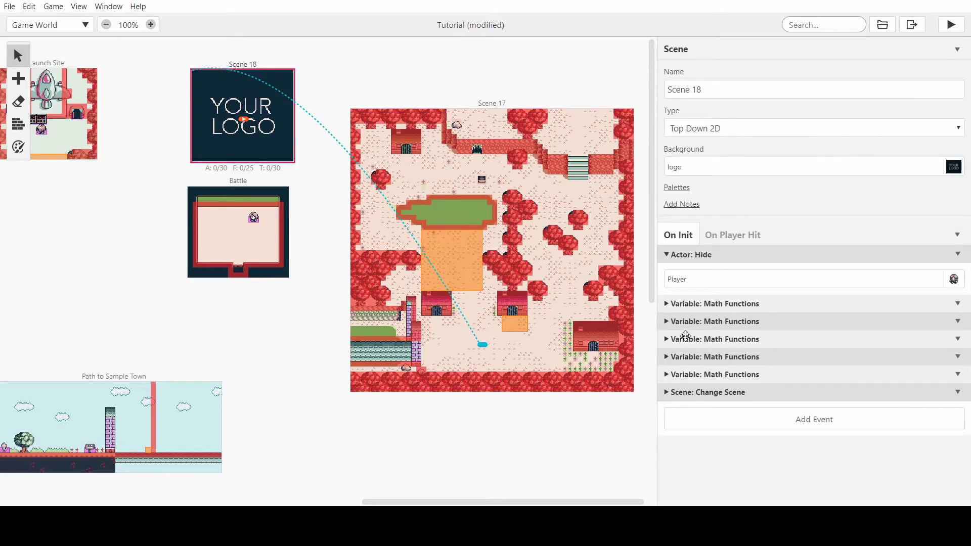
# Shift the arrival point in Scene 17 slightly up and save the project.
pyautogui.moveTo(472, 321); pyautogui.dragTo(468, 312)
pyautogui.click(397, 79)
pyautogui.hotkey('ctrl', 's')
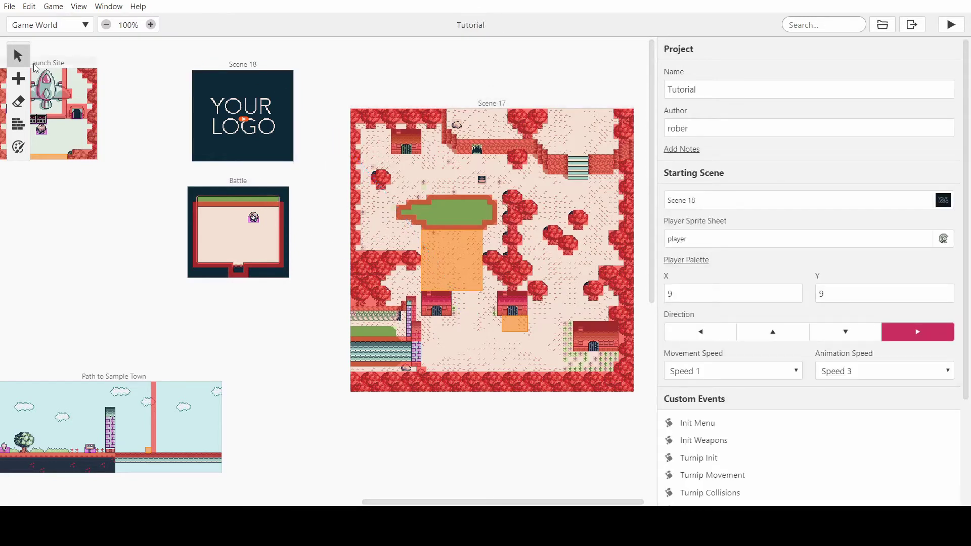
# Add a new Scene 19 to the game world.
pyautogui.click(18, 79)
pyautogui.click(46, 120)
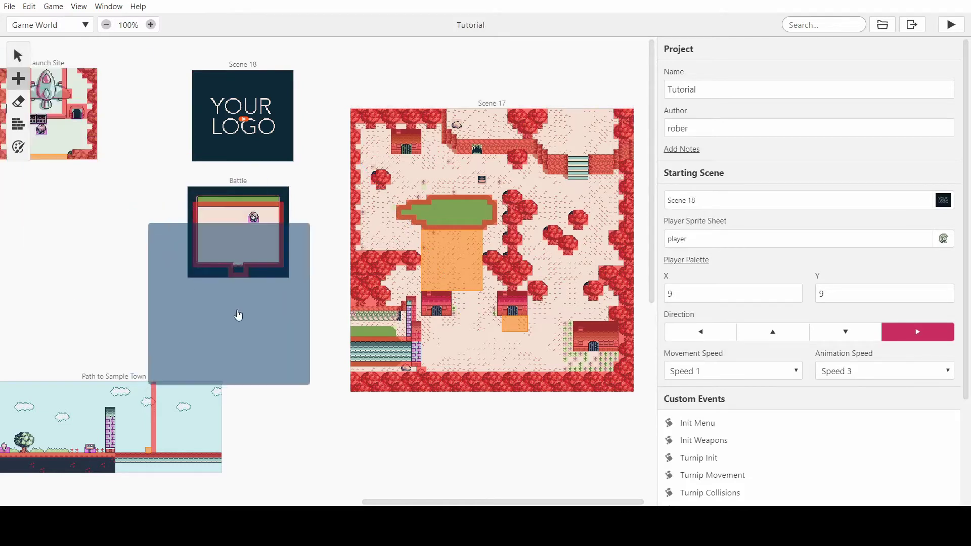
pyautogui.click(247, 314)
# Set the new Scene 19's background to house.
pyautogui.moveTo(275, 269); pyautogui.dragTo(329, 306)
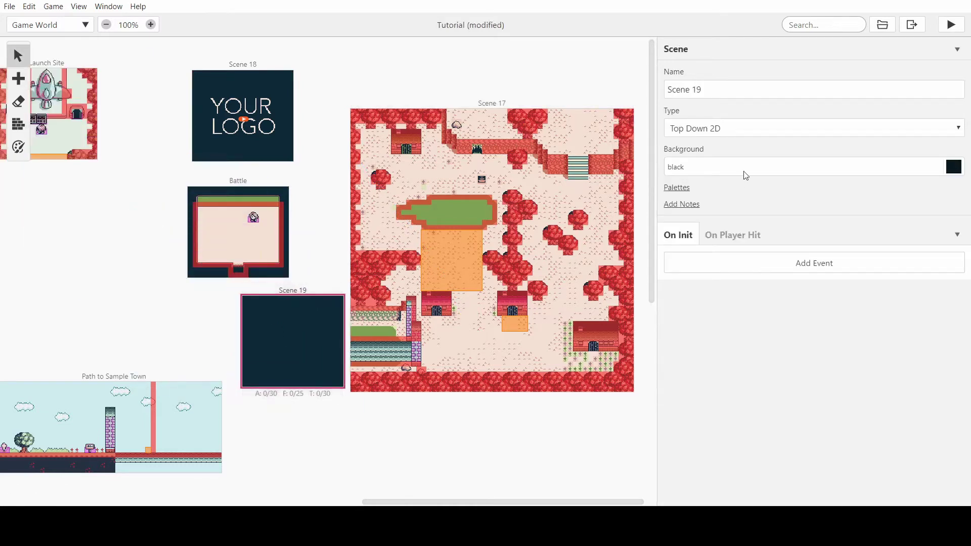
pyautogui.click(746, 175)
pyautogui.scroll(-3, 723, 233)
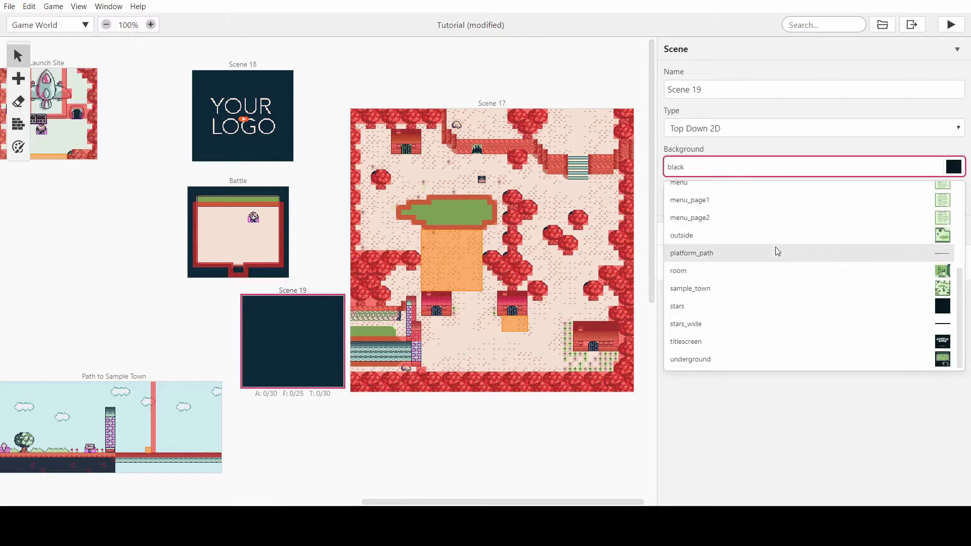
pyautogui.scroll(3, 785, 334)
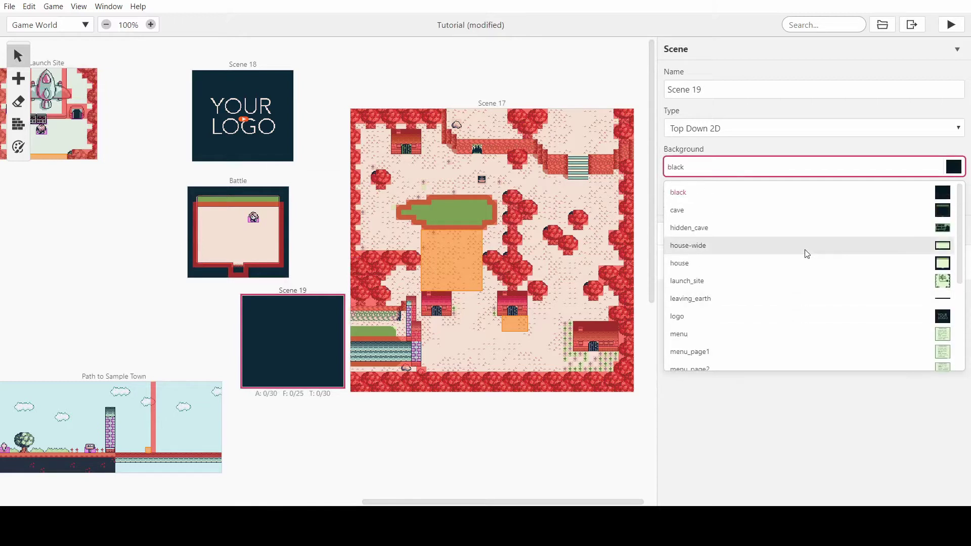
pyautogui.click(800, 262)
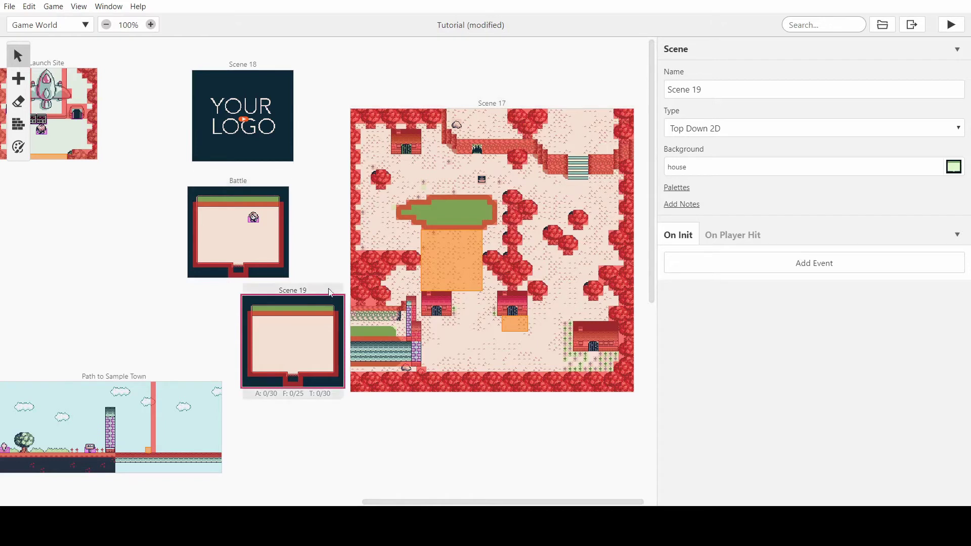
# Arrange Scene 19 to the right of Scene 18 and move Scene 17 down below it.
pyautogui.moveTo(328, 292); pyautogui.dragTo(408, 126)
pyautogui.moveTo(501, 97); pyautogui.dragTo(468, 227)
pyautogui.moveTo(426, 128); pyautogui.dragTo(525, 87)
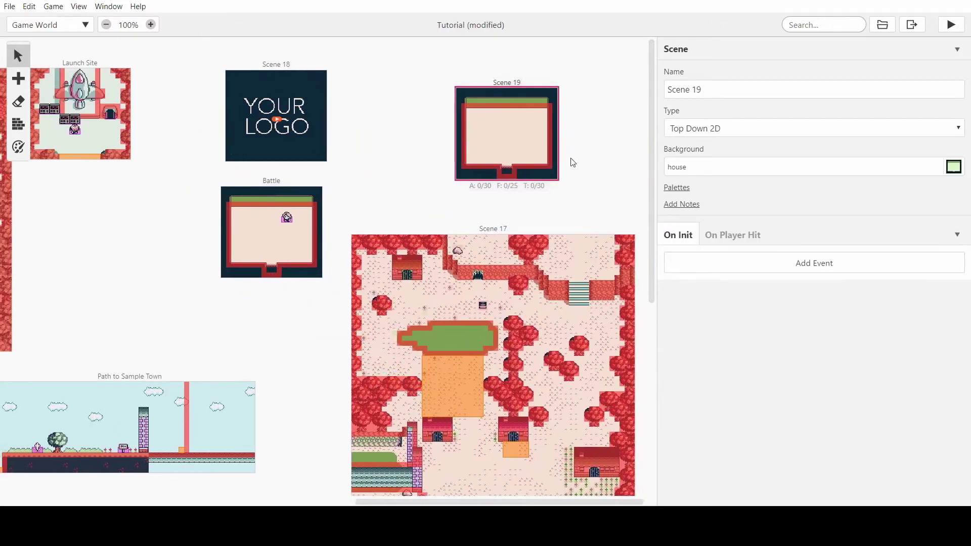
# Open the event list for Scene 19's init script, then close it without adding anything.
pyautogui.keyDown('ctrl'); pyautogui.scroll(5, 530, 121); pyautogui.keyUp('ctrl')
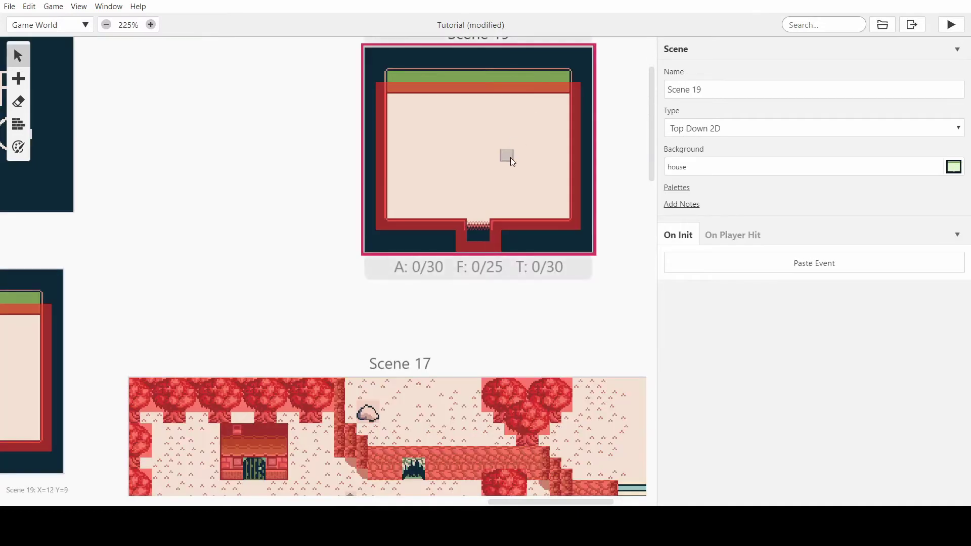
pyautogui.keyDown('ctrl'); pyautogui.scroll(-5, 576, 169); pyautogui.keyUp('ctrl')
pyautogui.keyDown('ctrl'); pyautogui.scroll(3, 577, 147); pyautogui.keyUp('ctrl')
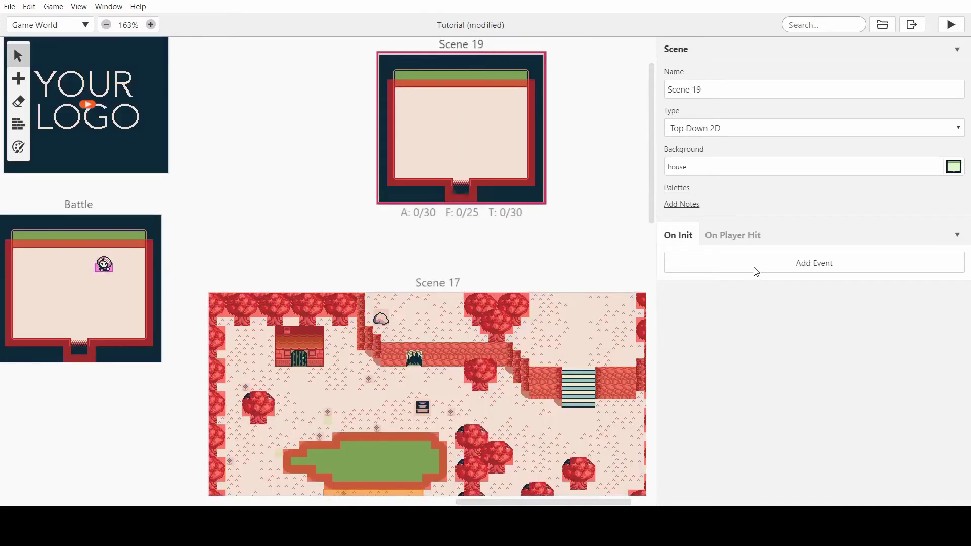
pyautogui.click(755, 271)
pyautogui.click(425, 110)
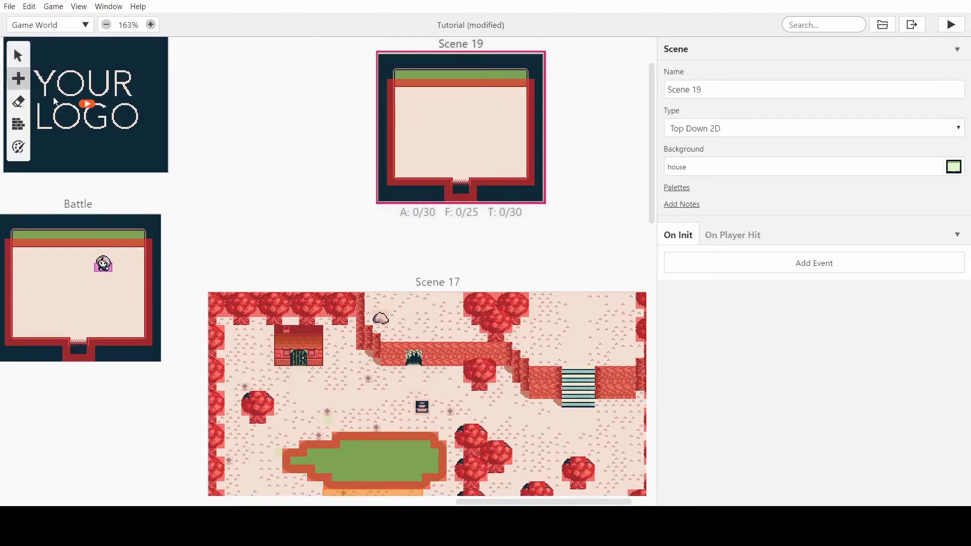
# Place Actor 1 in Scene 19's upper right and give it the chest sprite sheet.
pyautogui.click(43, 83)
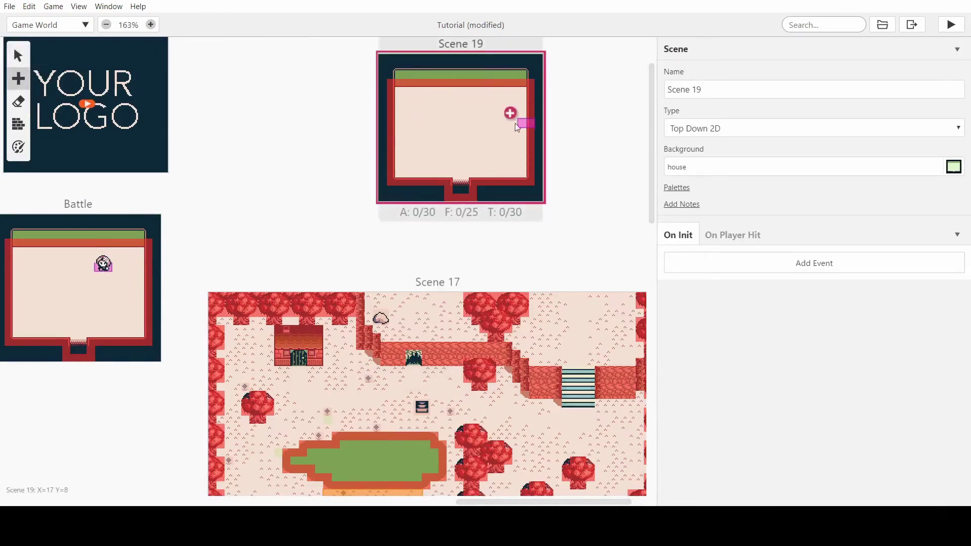
pyautogui.click(512, 115)
pyautogui.keyDown('ctrl'); pyautogui.scroll(5, 522, 105); pyautogui.keyUp('ctrl')
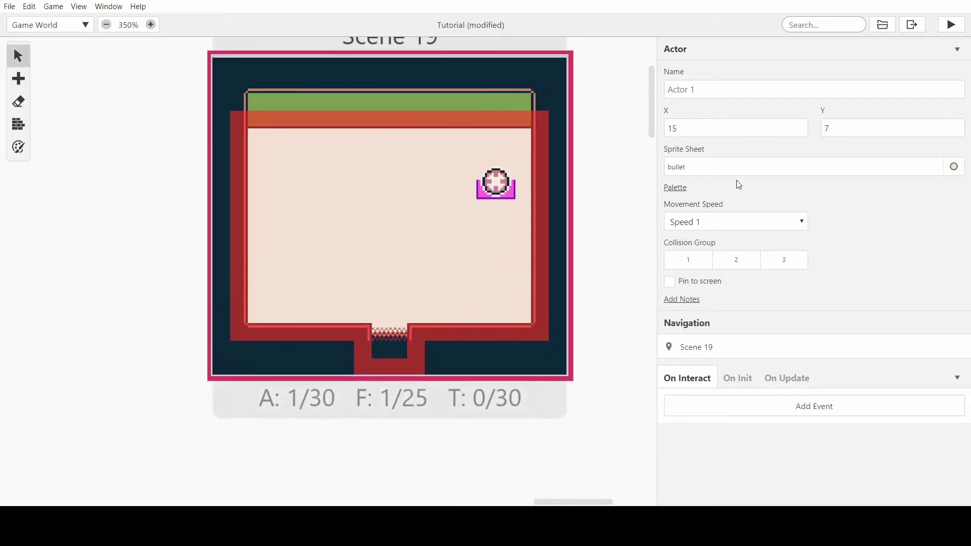
pyautogui.click(782, 167)
pyautogui.scroll(-10, 782, 225)
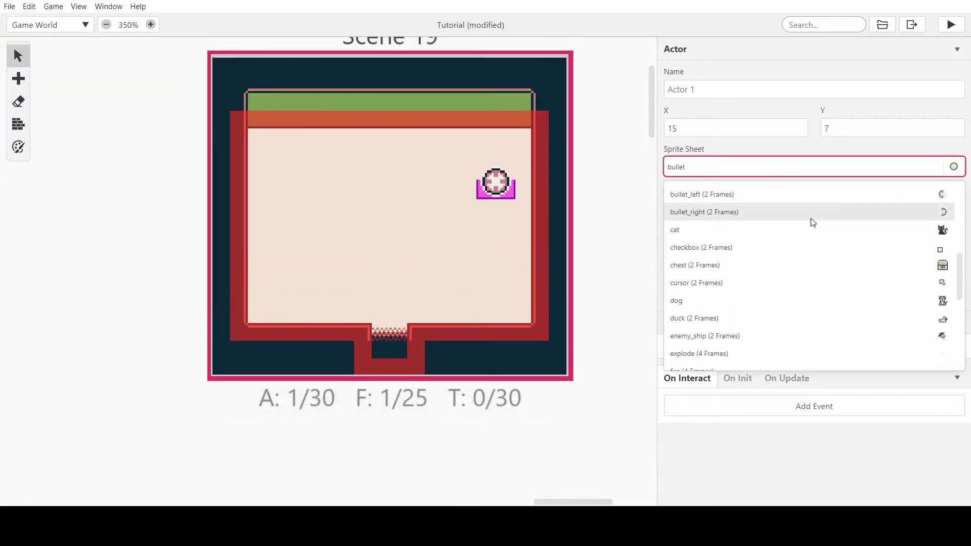
pyautogui.scroll(-5, 819, 212)
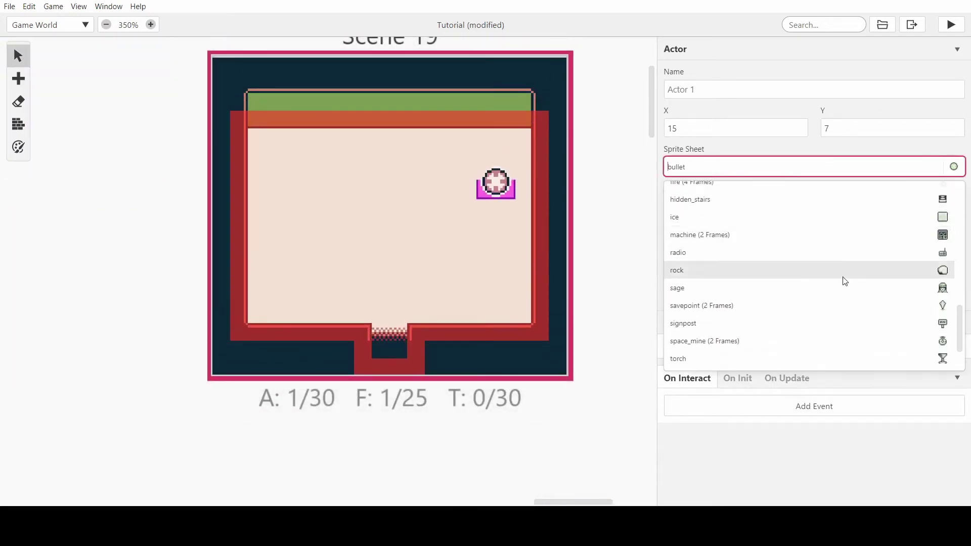
pyautogui.scroll(-1, 838, 241)
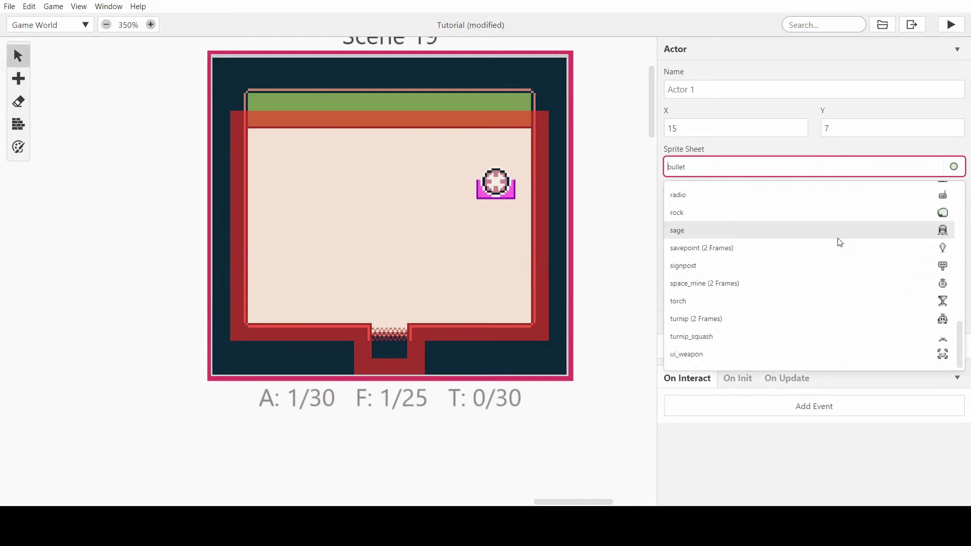
pyautogui.scroll(3, 837, 241)
pyautogui.scroll(1, 847, 278)
pyautogui.scroll(2, 851, 253)
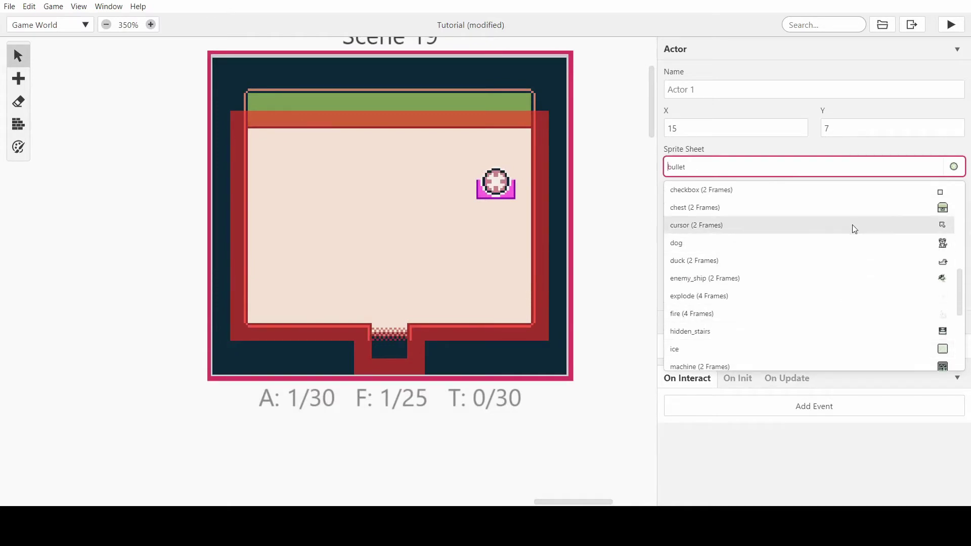
pyautogui.click(854, 208)
# Move the chest up one tile to X 15, Y 6 and start adding an On Interact event.
pyautogui.click(520, 189)
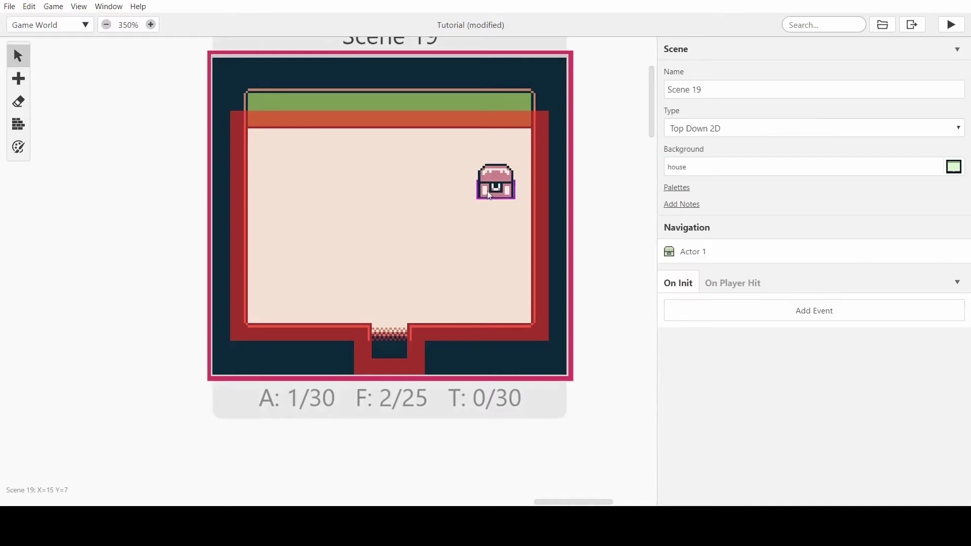
pyautogui.moveTo(489, 193); pyautogui.dragTo(488, 159)
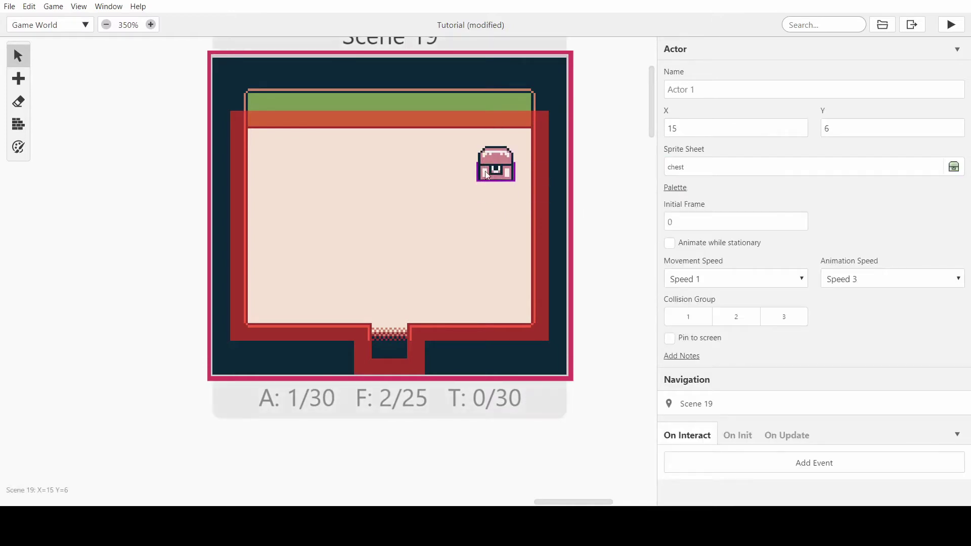
pyautogui.click(749, 467)
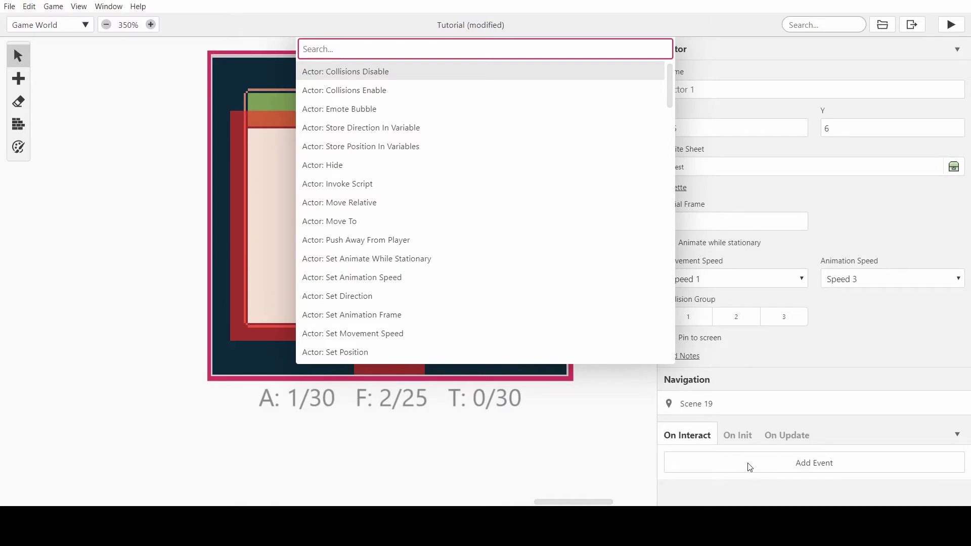